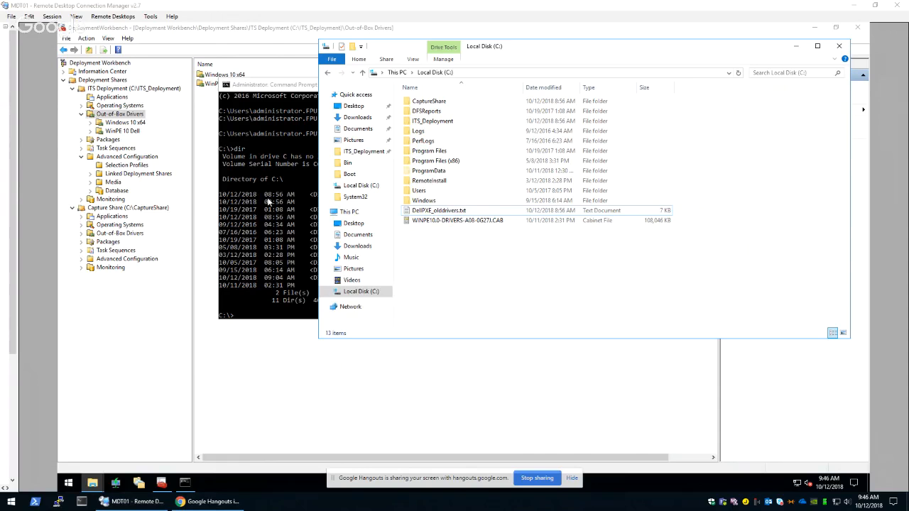
Start an expand command in Command Prompt for the cabinet file WINPE10.0-DRIVERS-A08-0G27J.CAB, copying its name from the directory listing
left_click(454, 222)
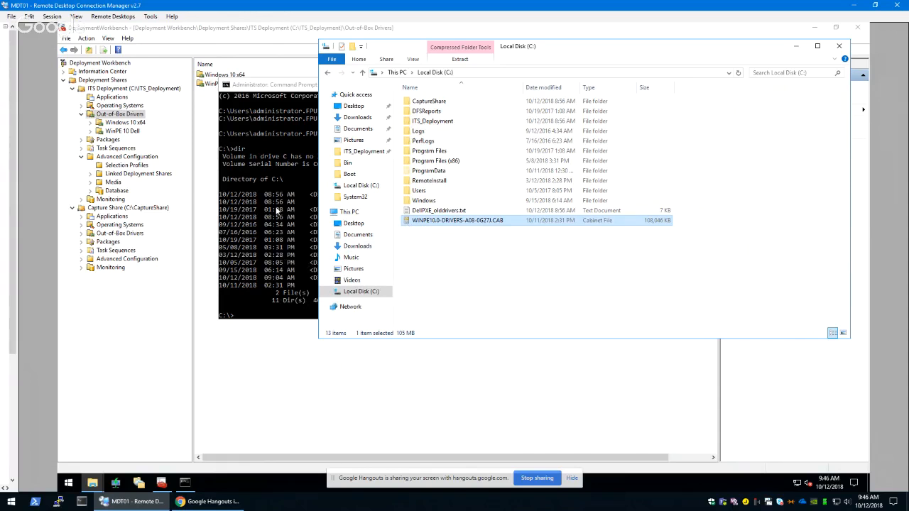
left_click(270, 204)
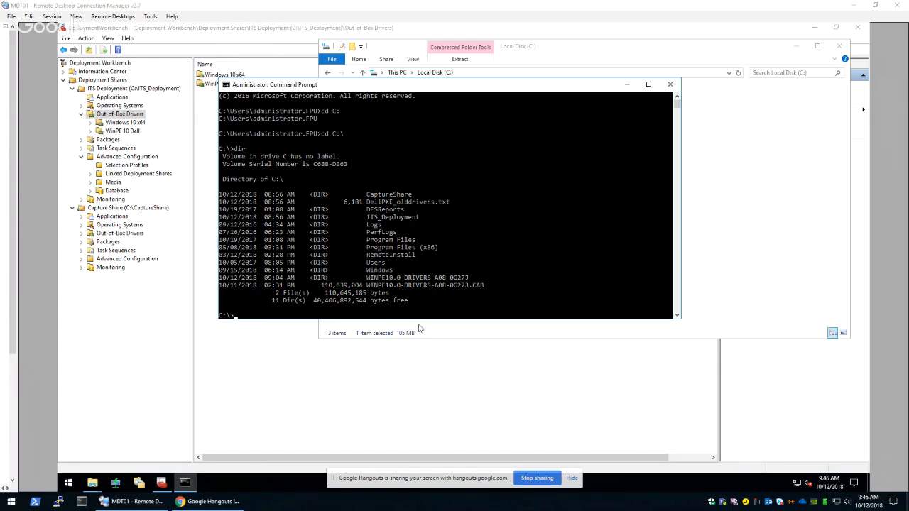
left_click(371, 318)
left_click(341, 309)
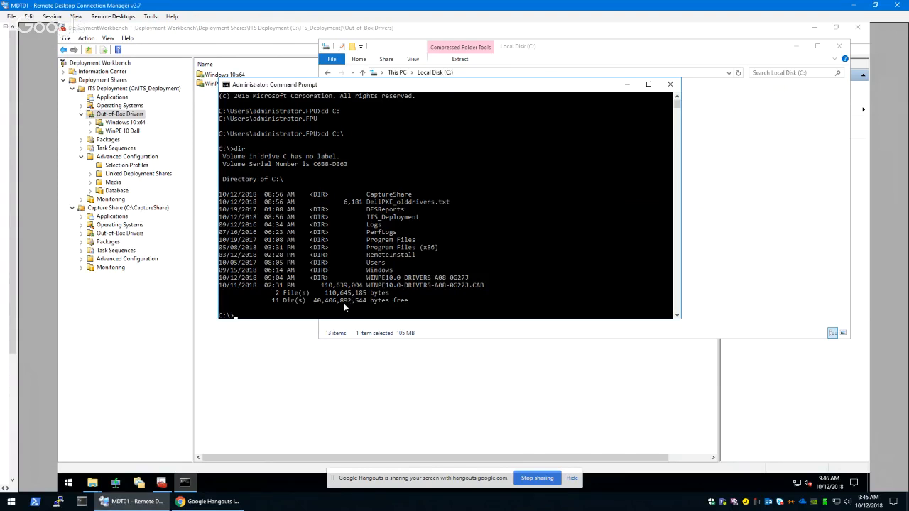
right_click(342, 312)
type("expand")
left_click_drag(368, 283, 476, 286)
right_click(442, 299)
left_click_drag(367, 285, 481, 285)
right_click(462, 320)
right_click(316, 315)
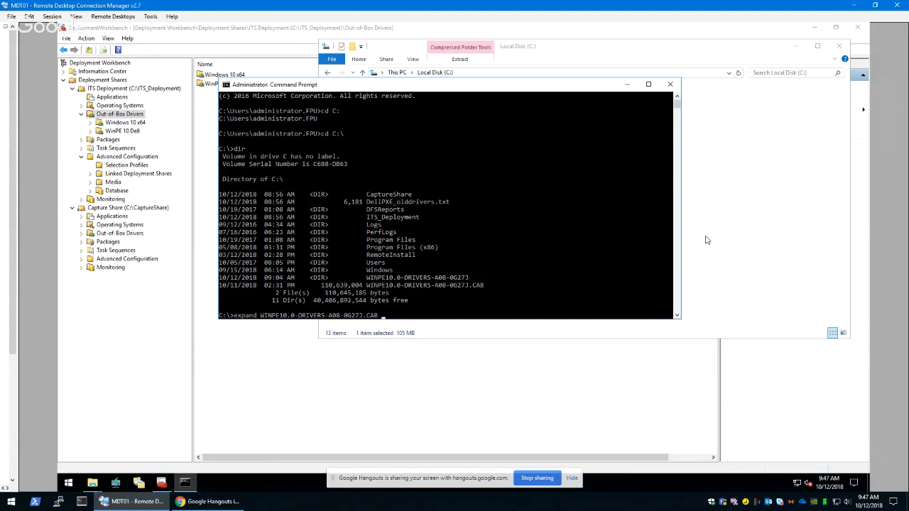
Add -F:* and the destination C:\WINPE10.0-DRIVERS-A08-0G27J to the expand command and run it
type("-F:*")
type("C:\\")
left_click(744, 243)
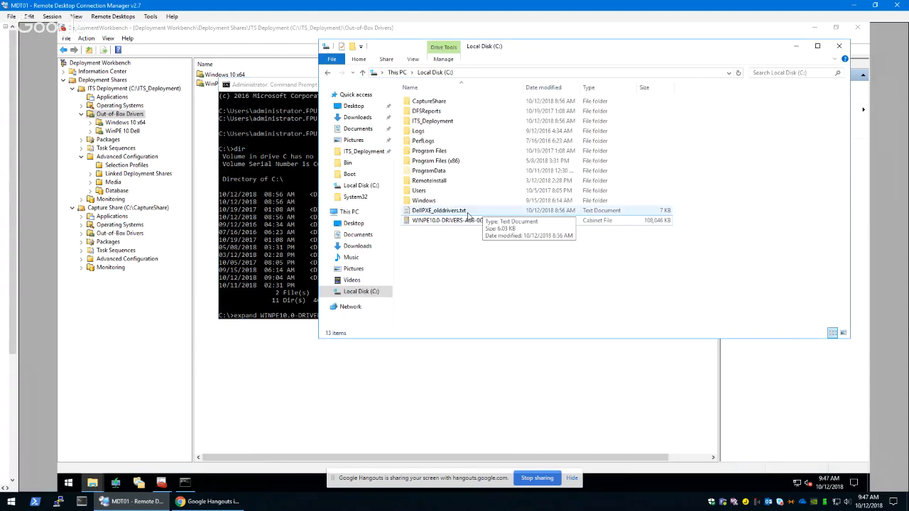
left_click(282, 236)
left_click_drag(367, 278, 468, 278)
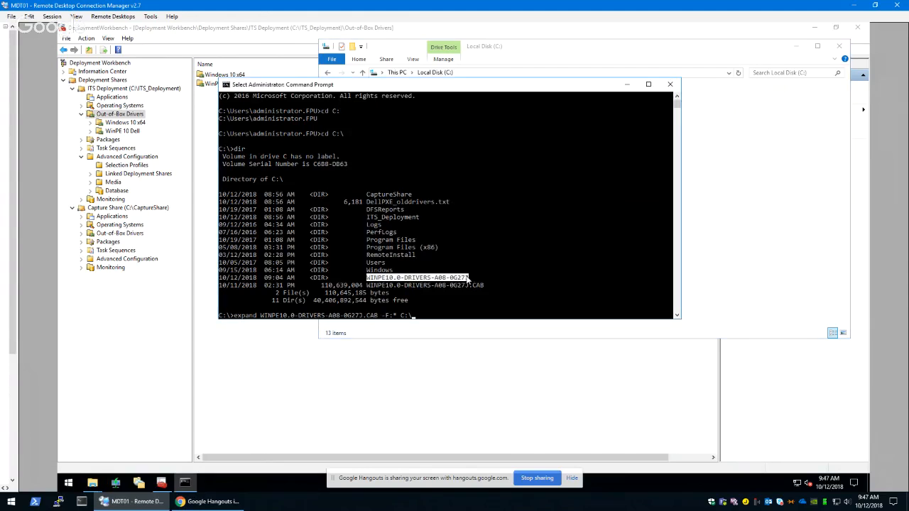
right_click(475, 285)
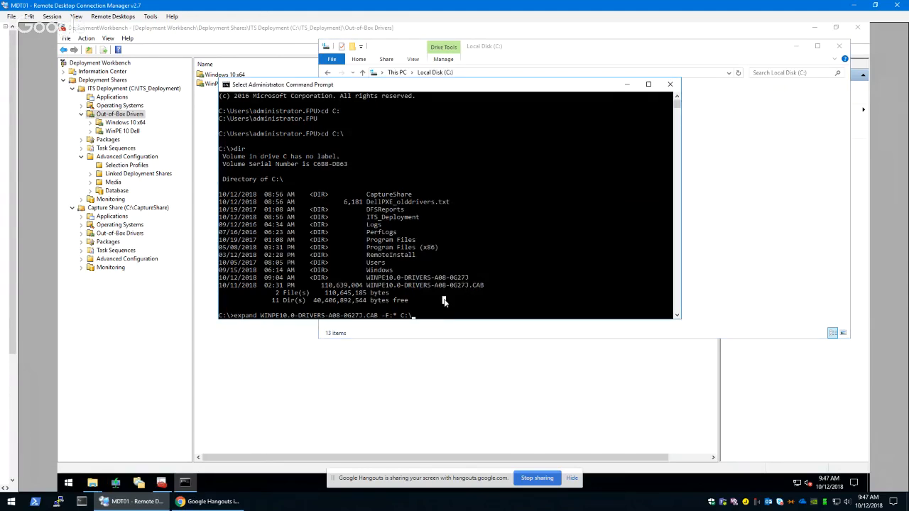
left_click_drag(367, 278, 469, 283)
right_click(469, 283)
right_click(442, 314)
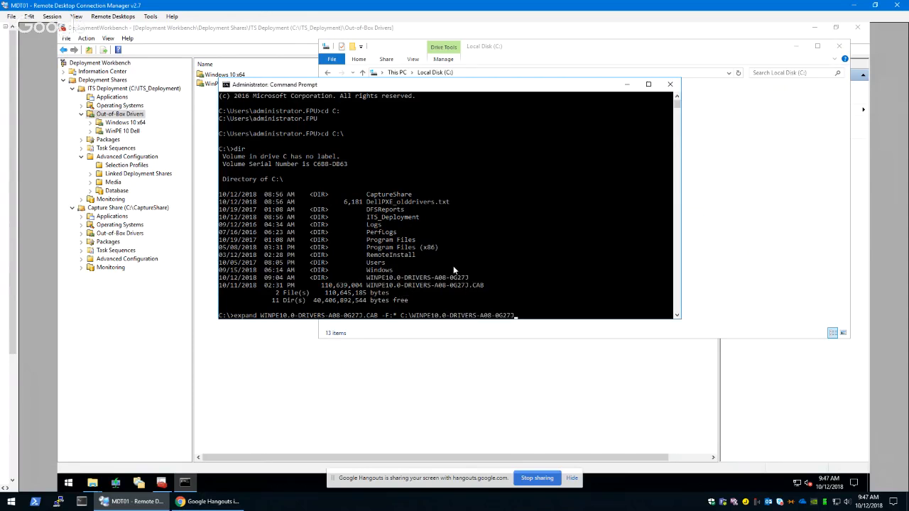
key("Return")
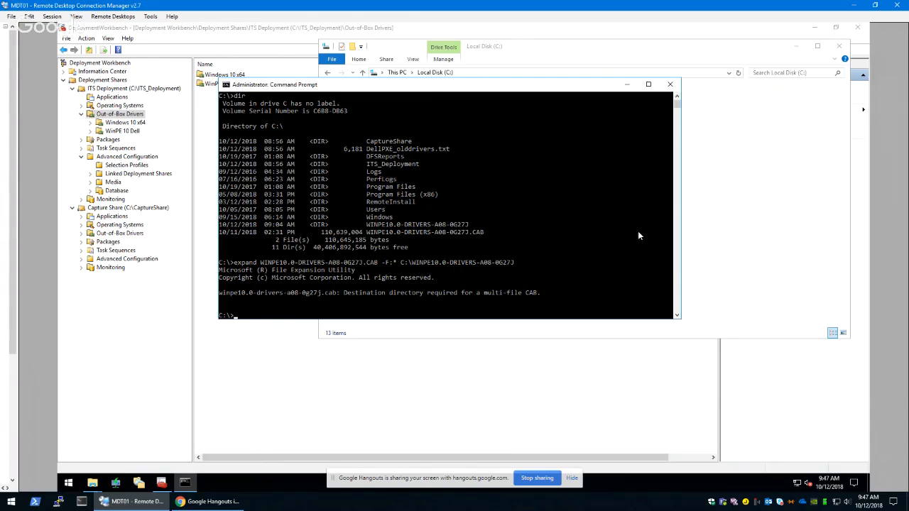
Create a folder named WINPE10.0-DRIVERS-A08-0G27J in the root of the C: drive
left_click(716, 252)
right_click(541, 274)
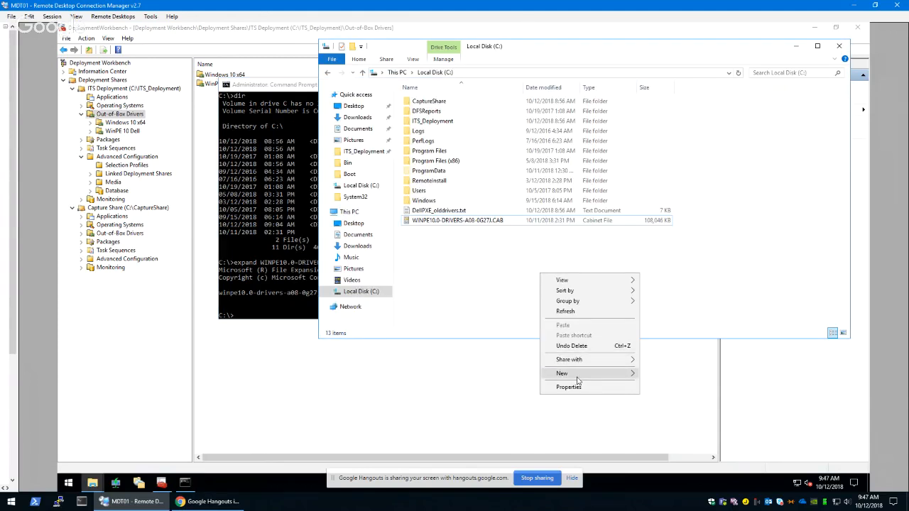
mouse_move(578, 381)
left_click(657, 372)
type("WINPE10.0-DRIVERS-A08-0G27J")
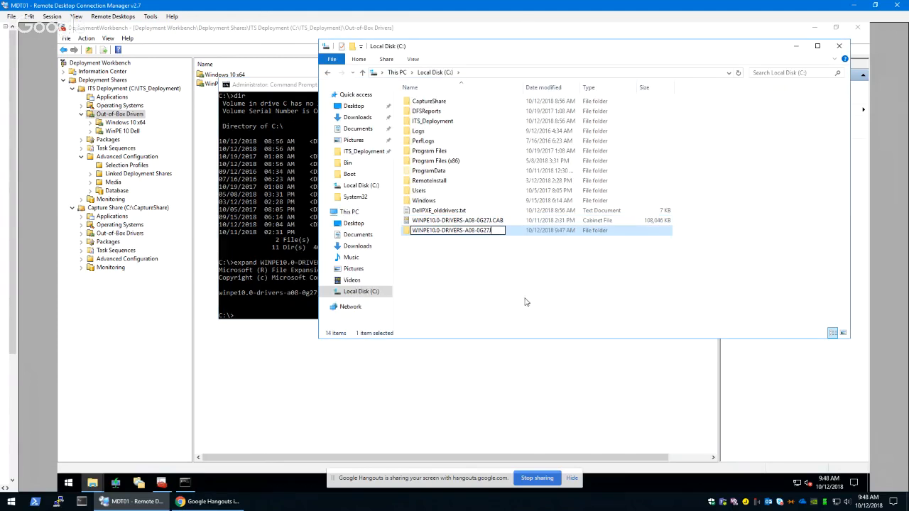
left_click(520, 296)
Rerun the previous expand command to extract all cabinet files into C:\WINPE10.0-DRIVERS-A08-0G27J
left_click(270, 243)
key("Up")
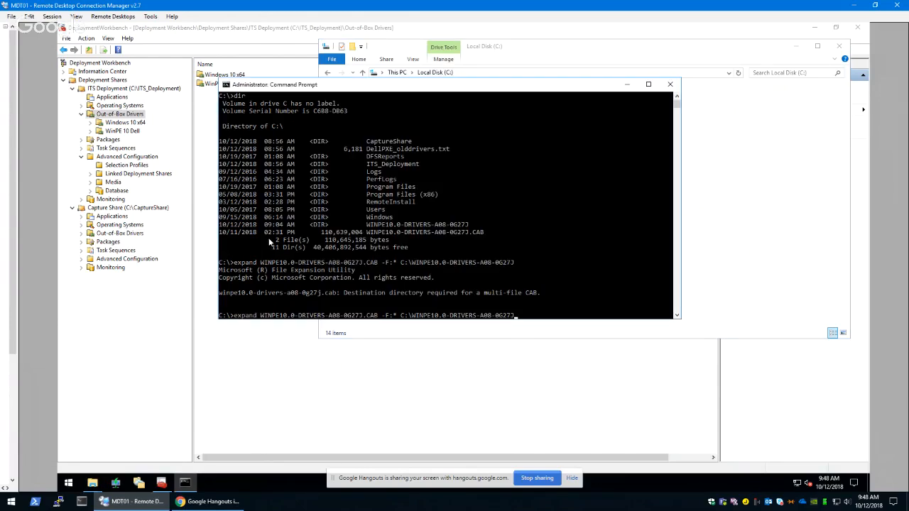
key("Return")
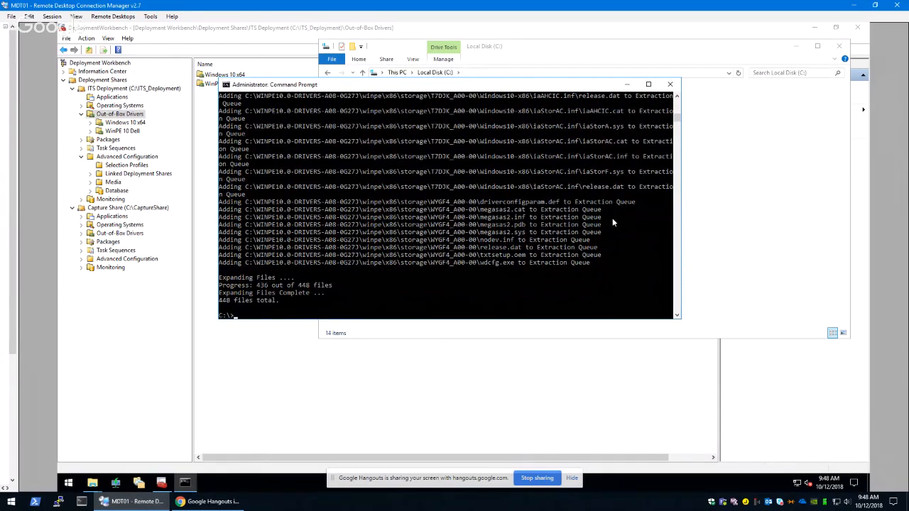
Browse the extracted WINPE10.0-DRIVERS-A08-0G27J folder down to winpe\x64 and check its driver subfolders
left_click(709, 183)
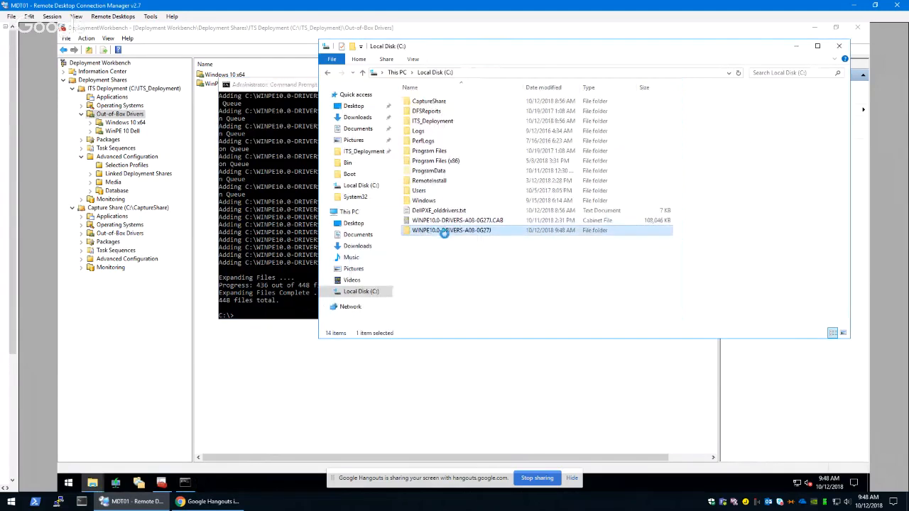
double_click(447, 232)
left_click(421, 101)
double_click(421, 101)
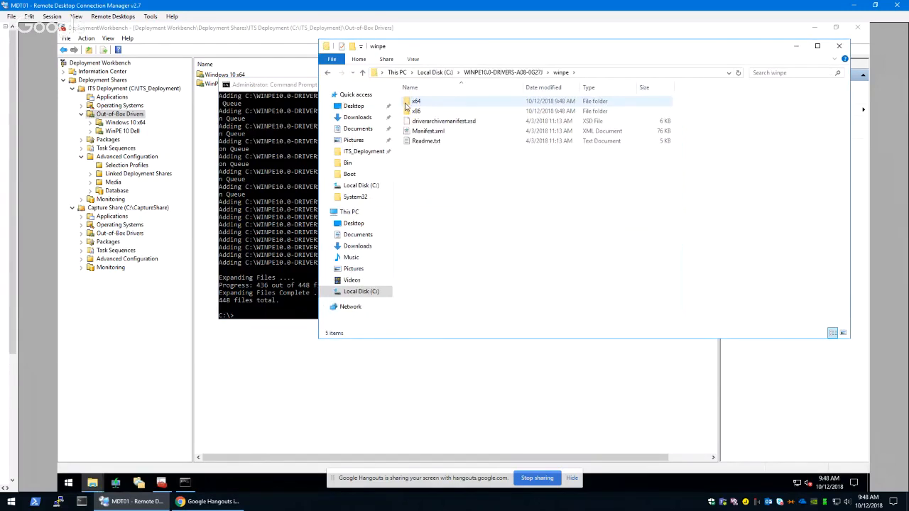
double_click(416, 102)
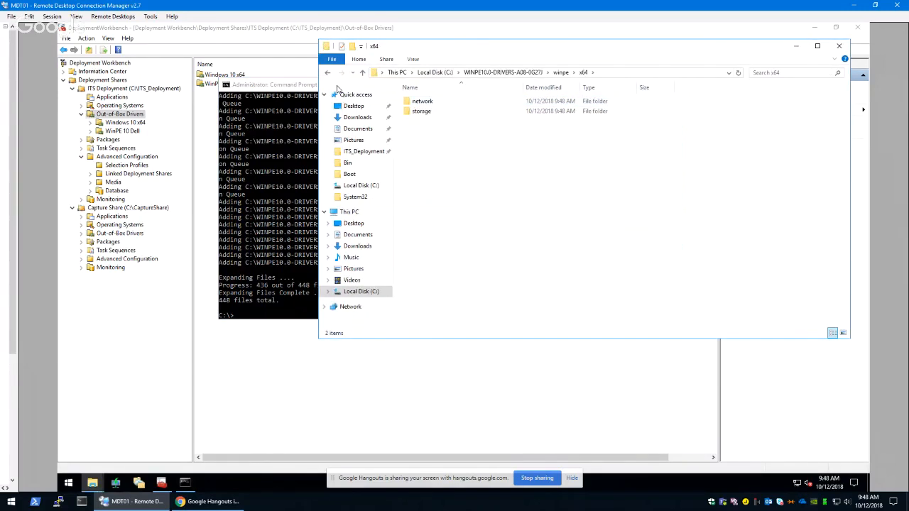
left_click(327, 72)
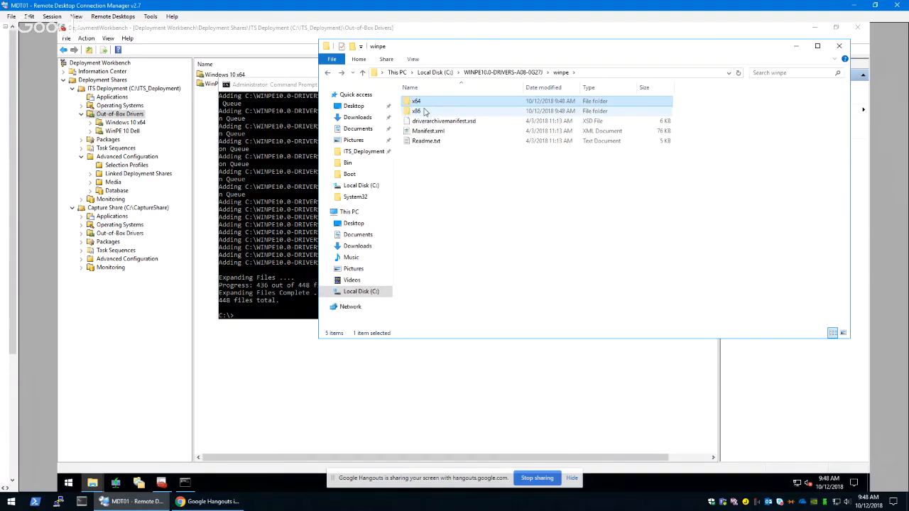
key("Return")
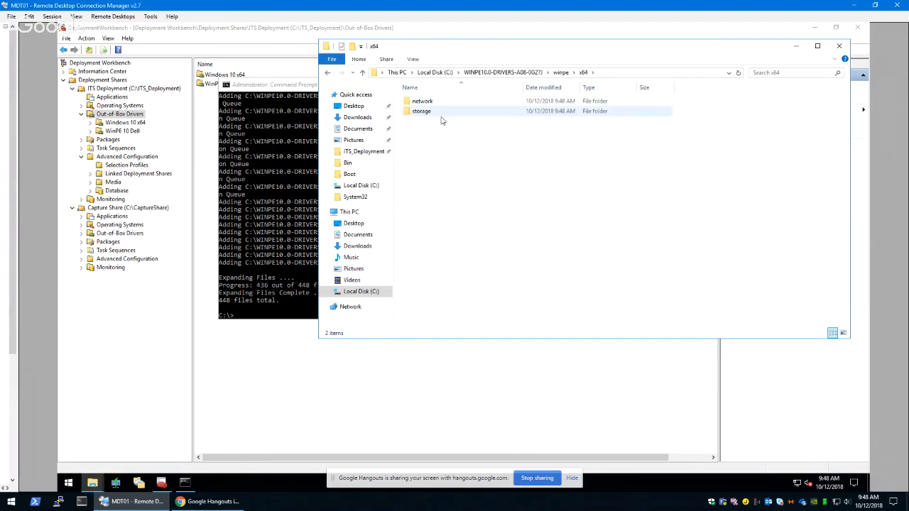
left_click_drag(465, 194, 418, 100)
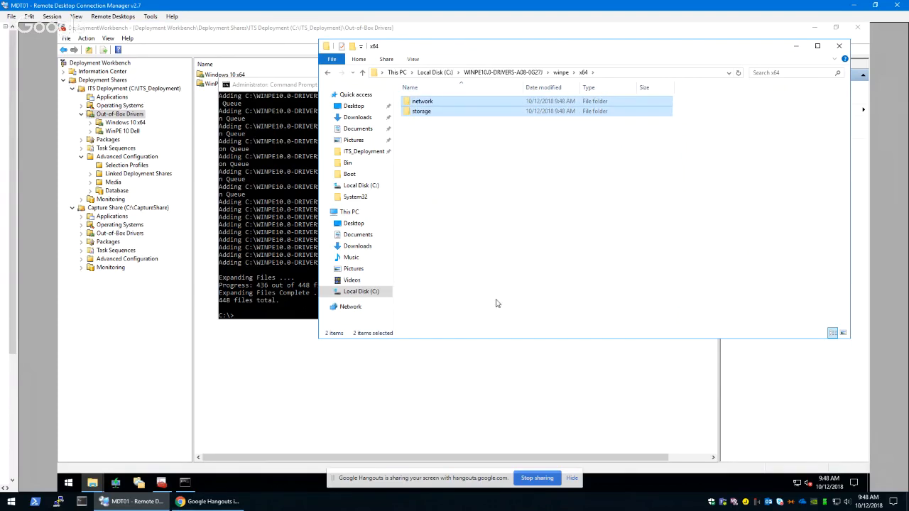
left_click(462, 301)
In Deployment Workbench, create a folder named WinPE10-Dell_20181012 under the ITS Deployment share's Out-of-Box Drivers
left_click(188, 40)
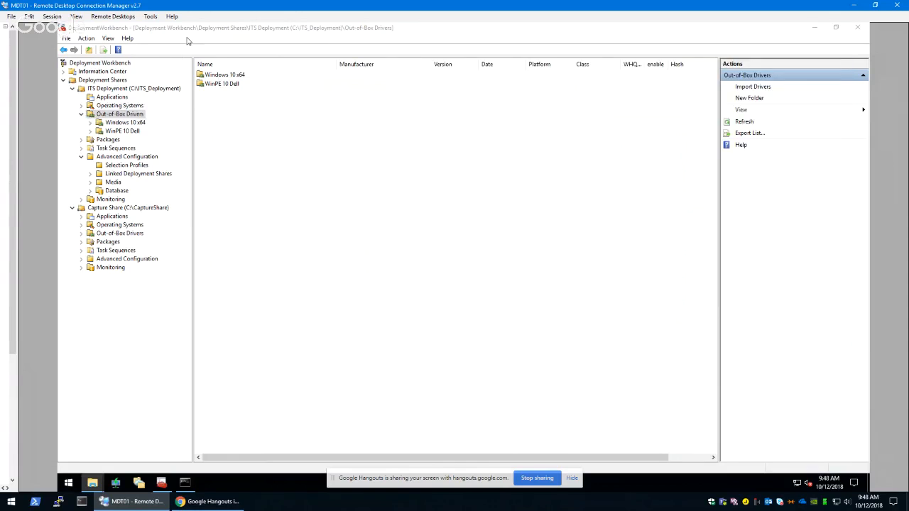
right_click(110, 118)
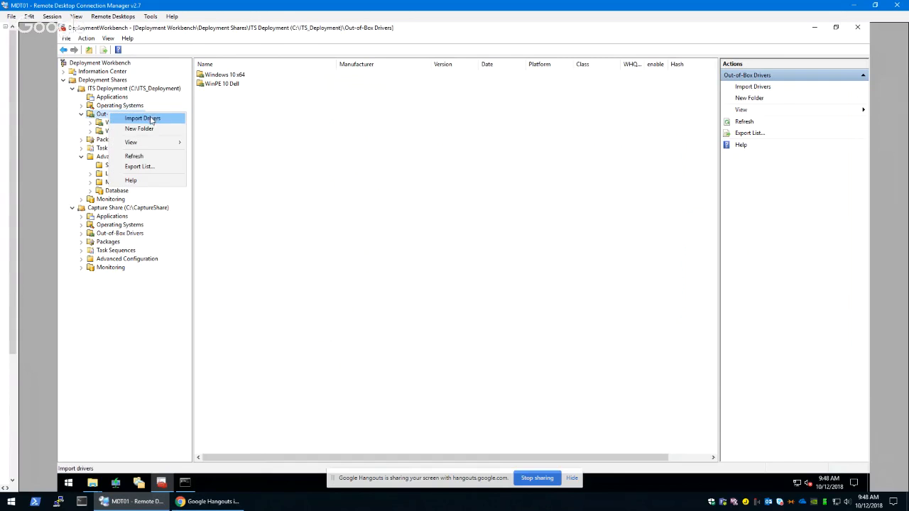
left_click(132, 128)
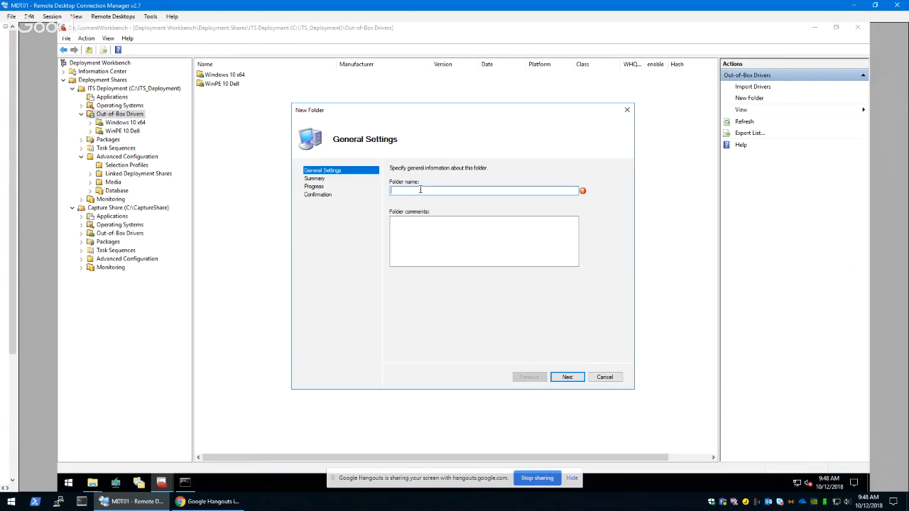
type("WinPE10_de")
key("BackSpace")
key("BackSpace")
type("-Dell_20181012")
left_click(580, 379)
left_click(580, 378)
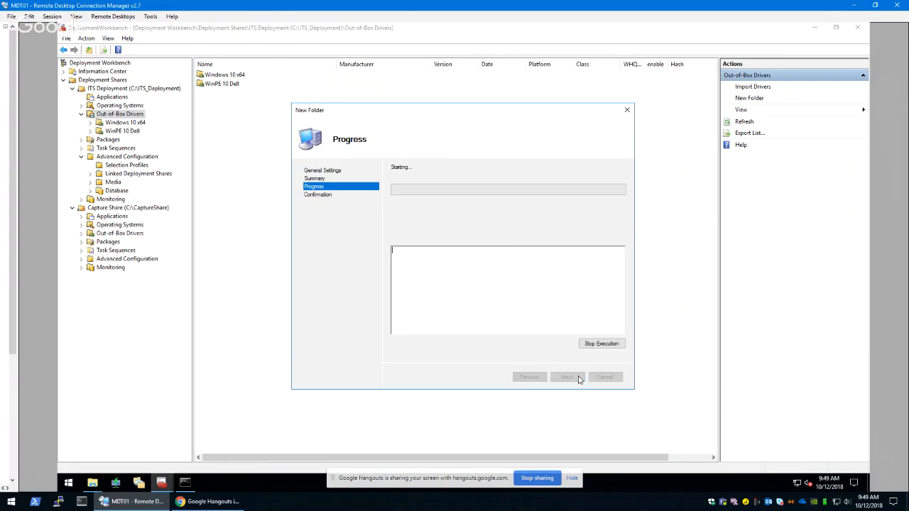
left_click(567, 377)
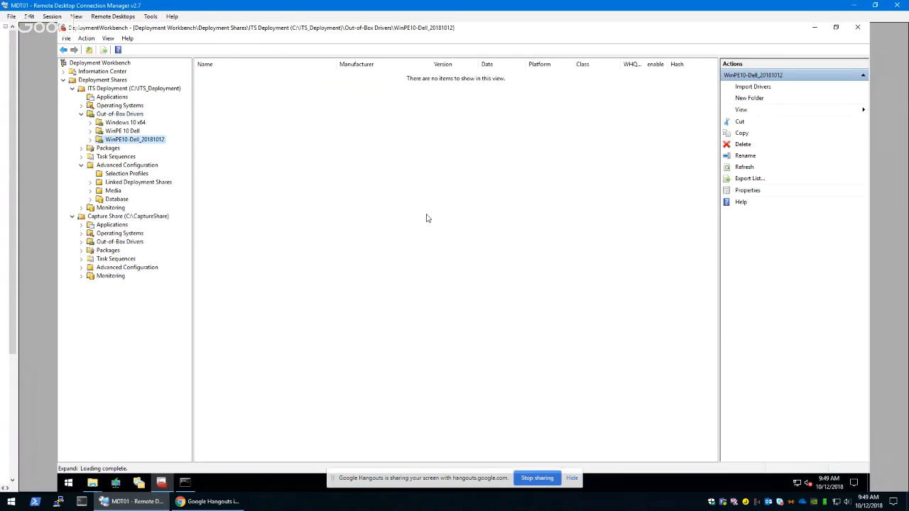
Start a driver import into WinPE10-Dell_20181012 with C:\WINPE10.0-DRIVERS-A08-0G27J as the source directory
right_click(118, 142)
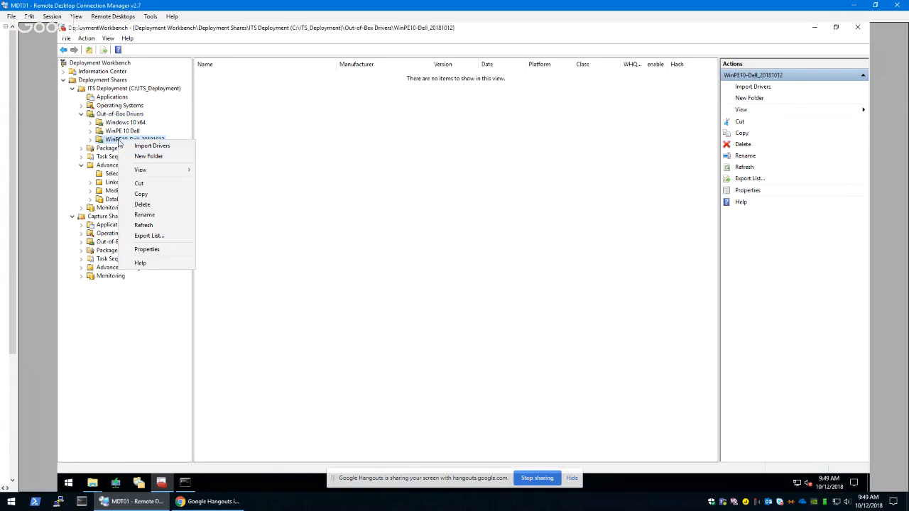
left_click(137, 146)
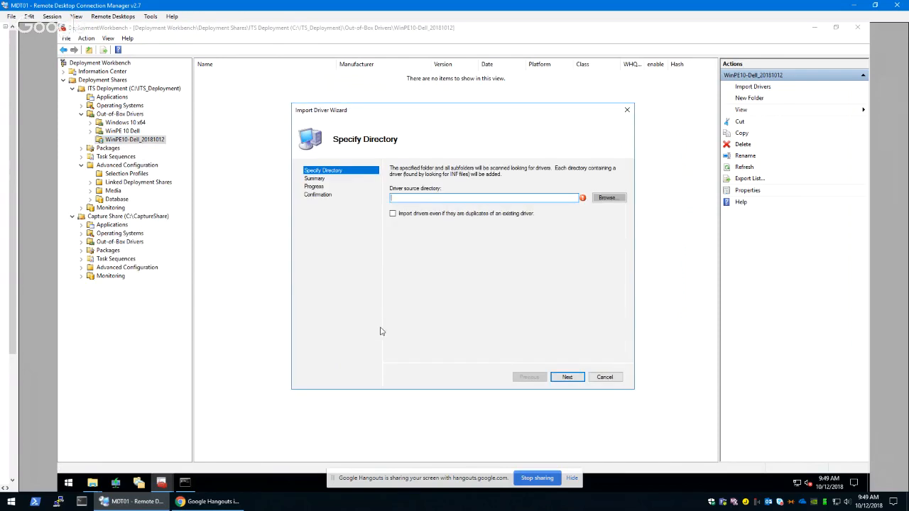
left_click(602, 198)
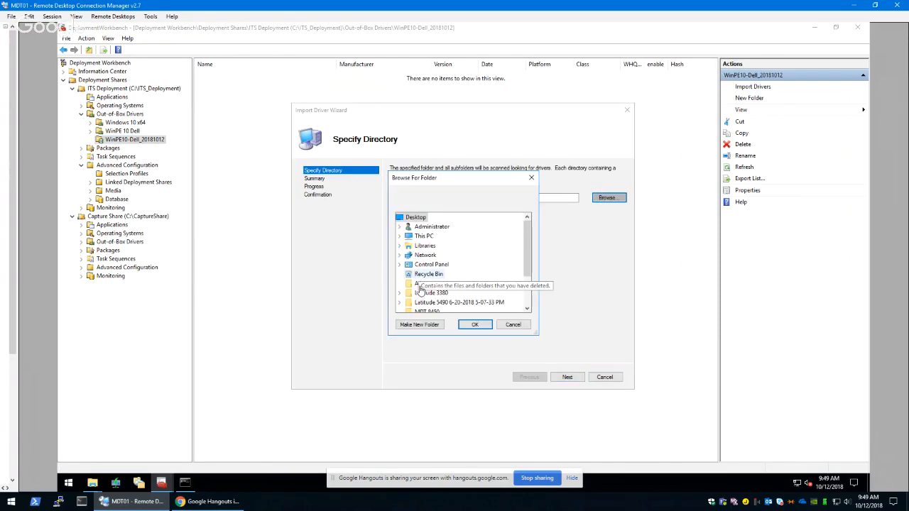
left_click(399, 236)
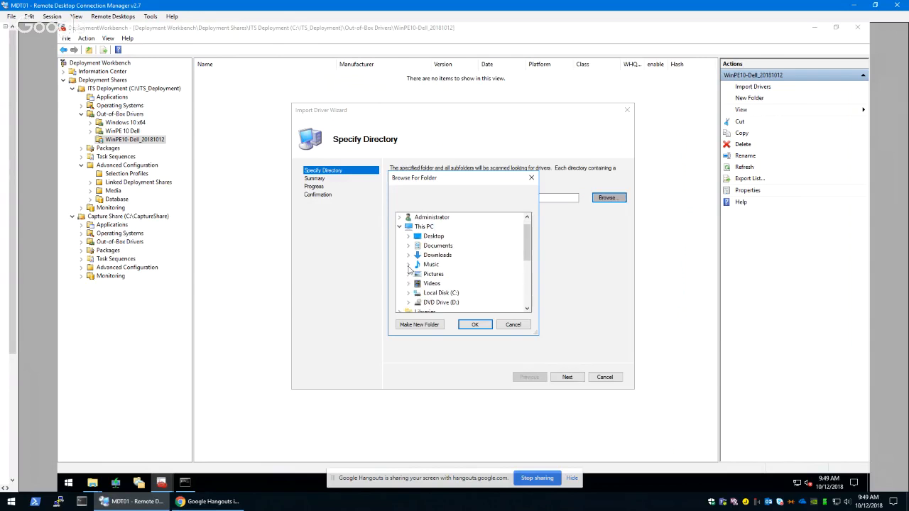
left_click(409, 294)
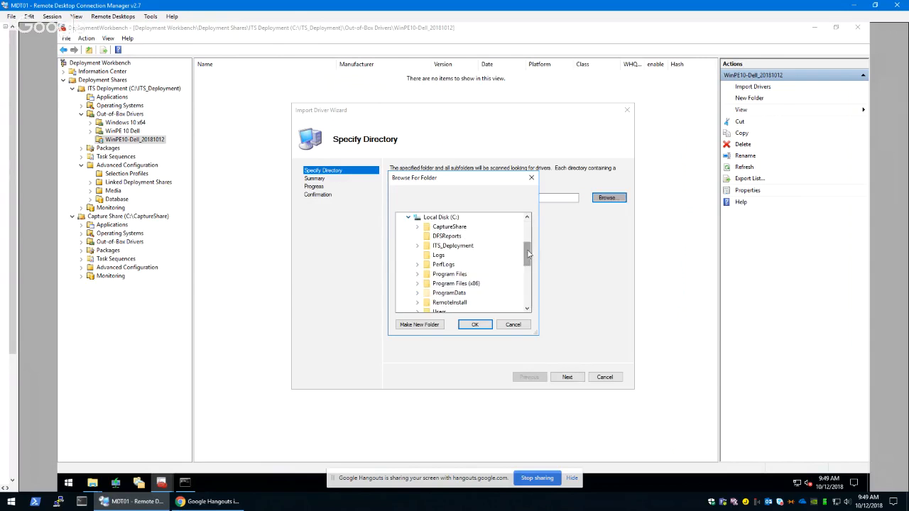
left_click_drag(527, 255, 527, 273)
left_click(504, 267)
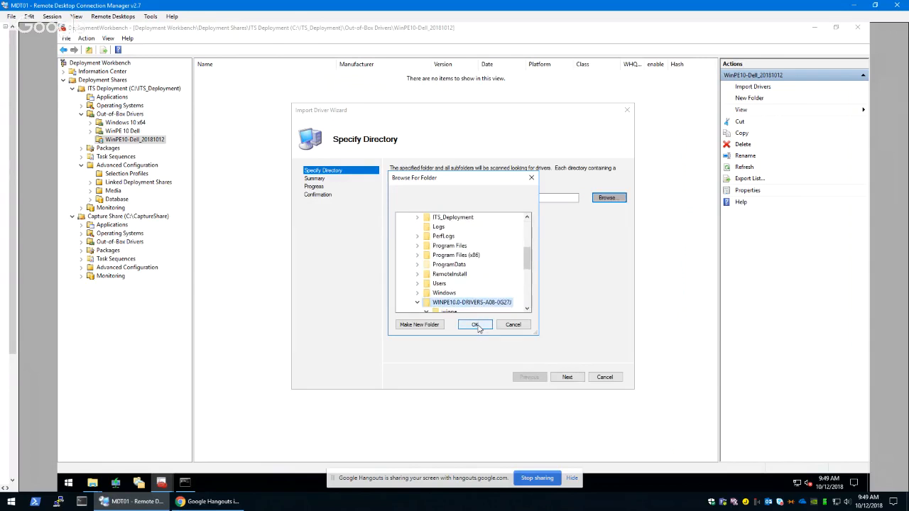
left_click(475, 324)
Change the driver import's source directory to C:\WINPE10.0-DRIVERS-A08-0G27J\winpe\x64
left_click(607, 199)
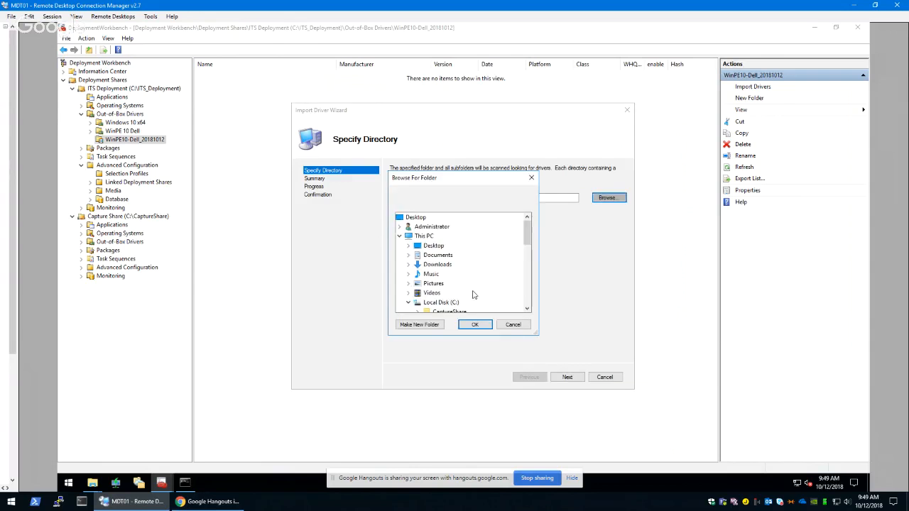
scroll(512, 263, "down", 6)
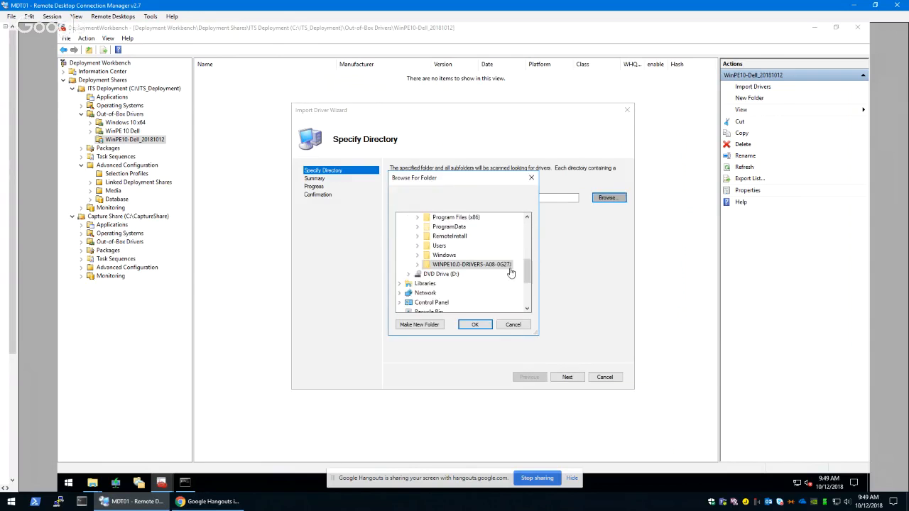
left_click(417, 265)
scroll(440, 302, "down", 1)
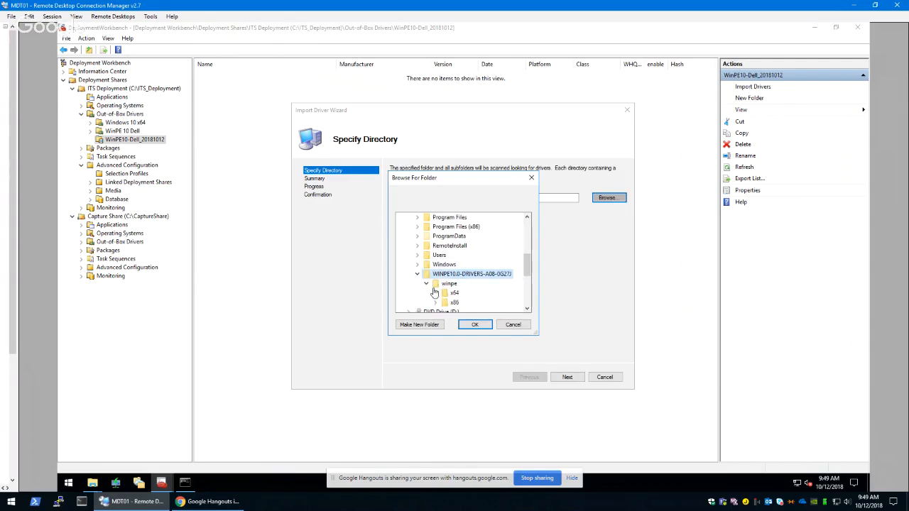
left_click(436, 294)
left_click(453, 284)
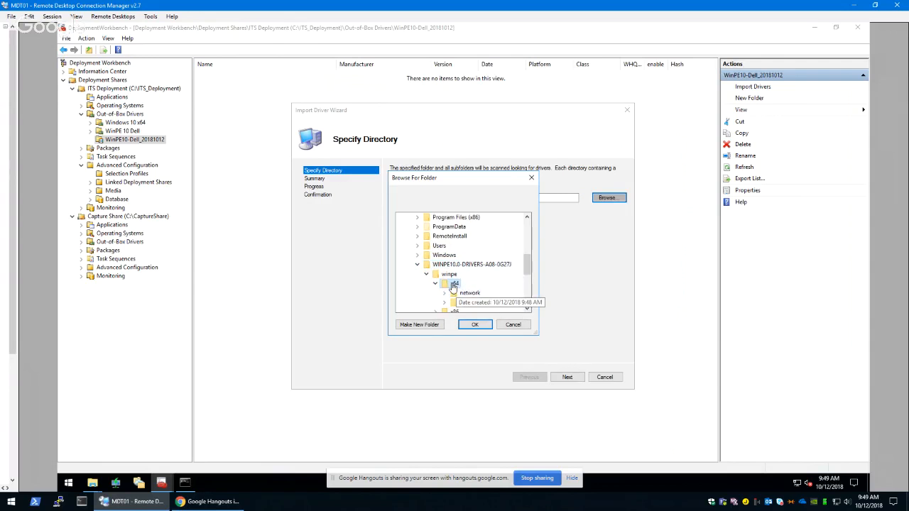
left_click(475, 325)
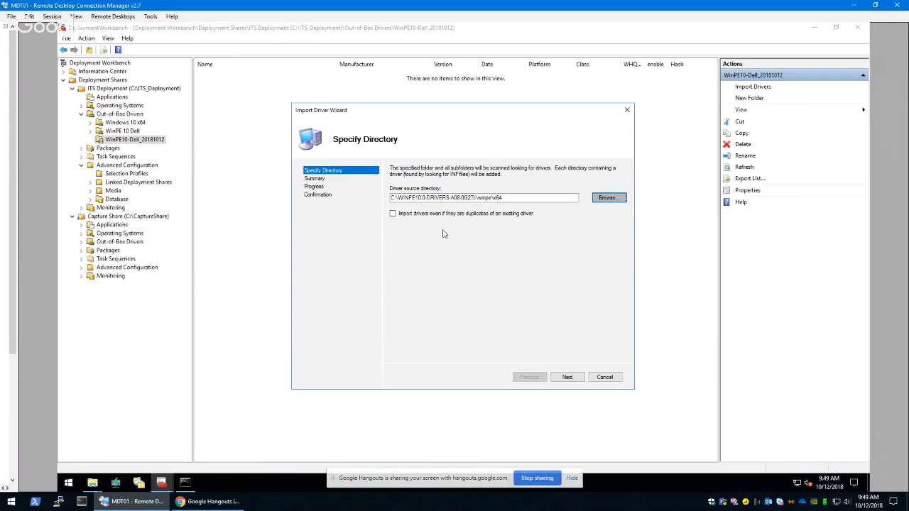
Run the driver import into WinPE10-Dell_20181012 through the summary and finish the wizard
left_click(567, 377)
left_click(567, 377)
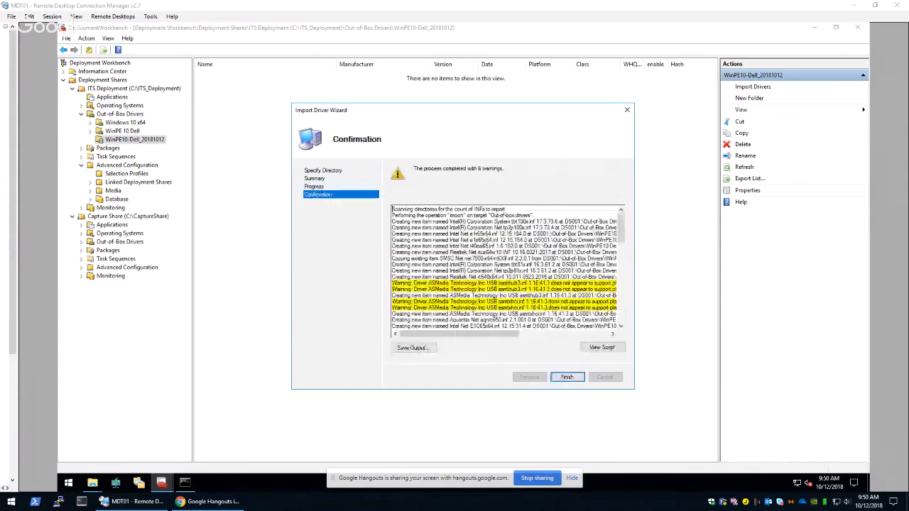
left_click(566, 377)
left_click(578, 381)
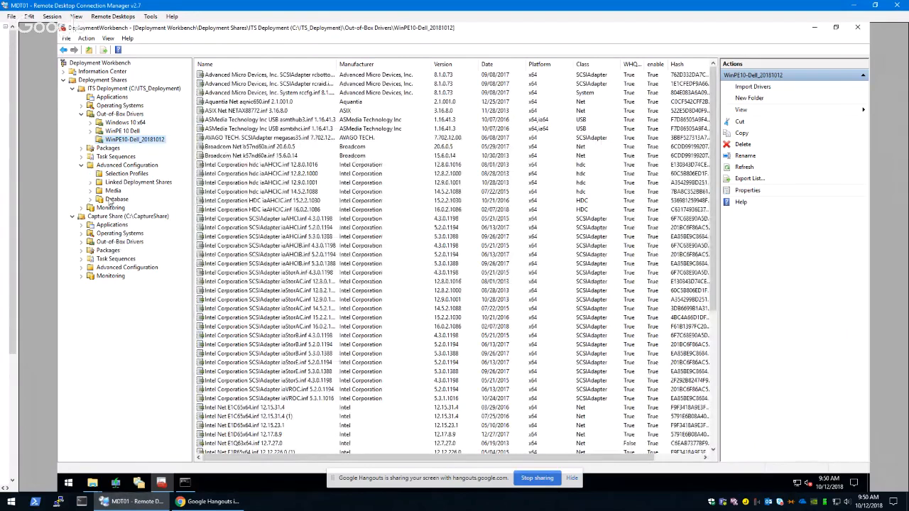
Open the properties of the PXE Drivers selection profile under the ITS Deployment share's Advanced Configuration
left_click(125, 174)
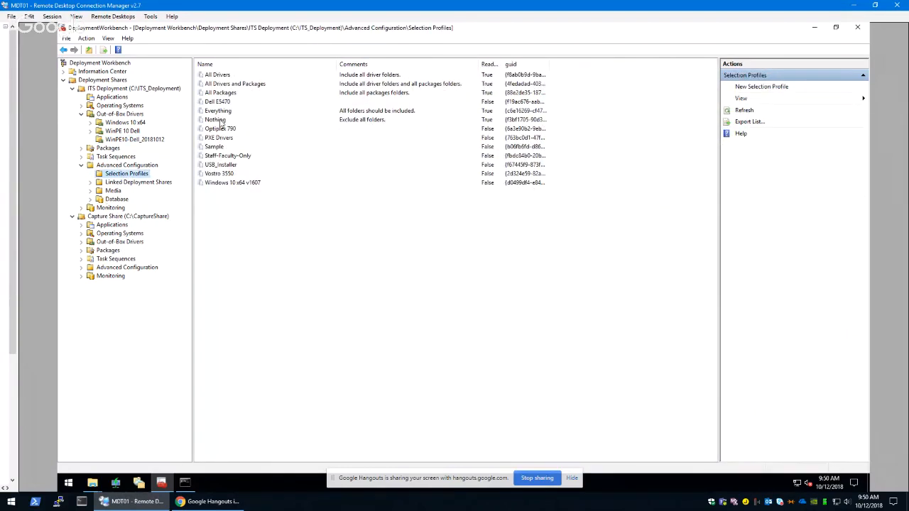
left_click(226, 138)
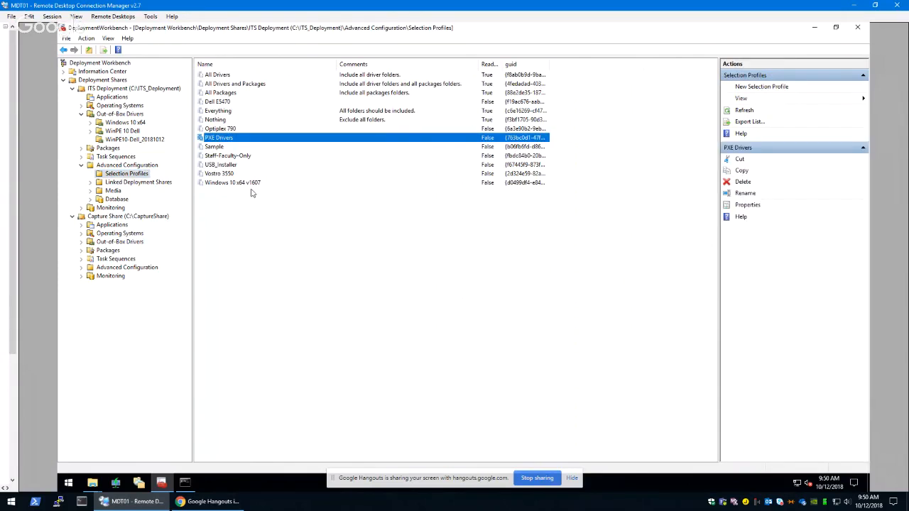
right_click(224, 141)
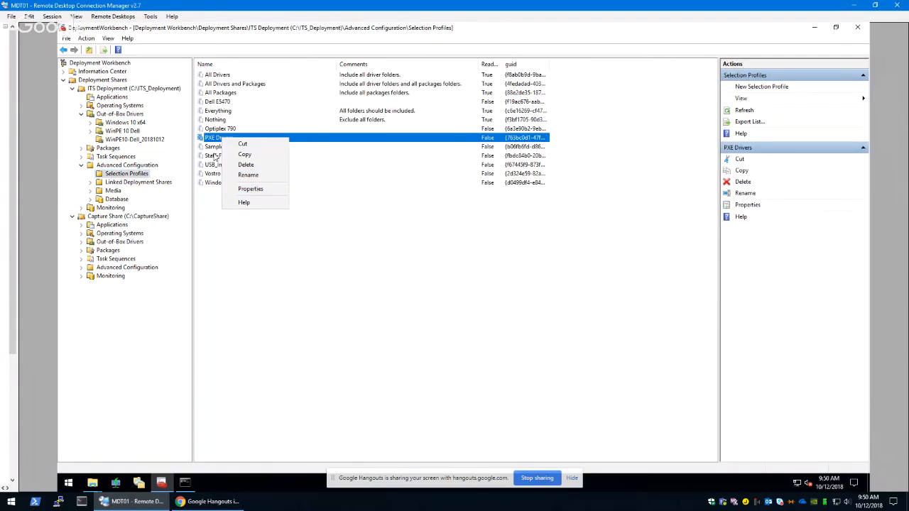
right_click(136, 177)
left_click(258, 142)
right_click(258, 140)
left_click(264, 197)
left_click(315, 217)
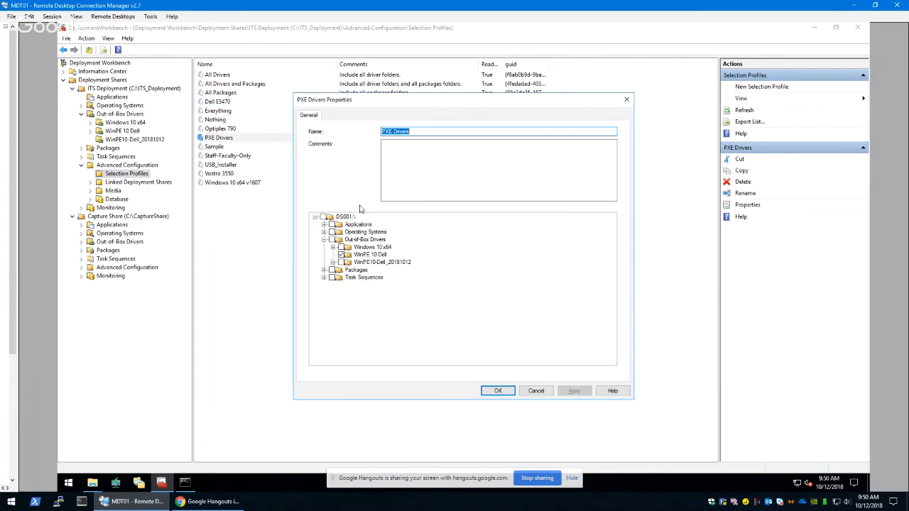
In the PXE Drivers profile, exclude the WinPE 10 Dell folder, include WinPE10-Dell_20181012, and save the profile
left_click(342, 262)
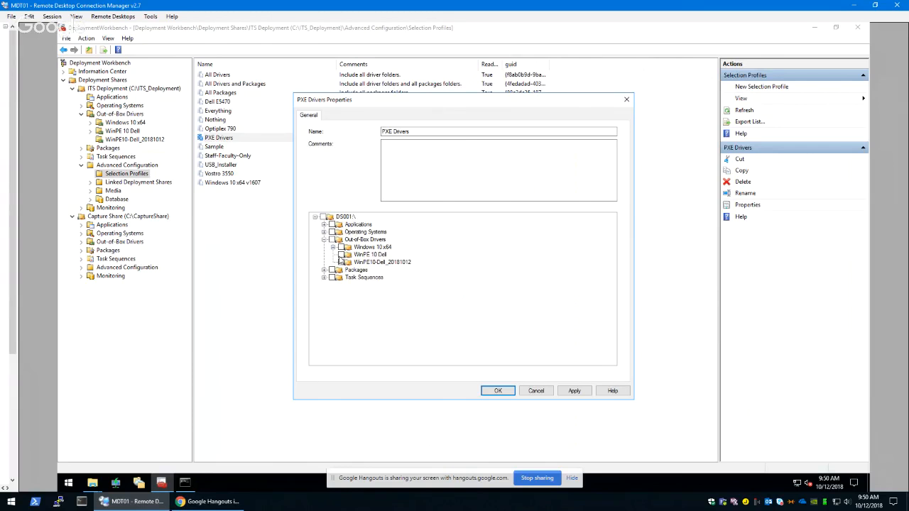
left_click(341, 262)
left_click(341, 255)
left_click(341, 262)
left_click(574, 391)
left_click(498, 391)
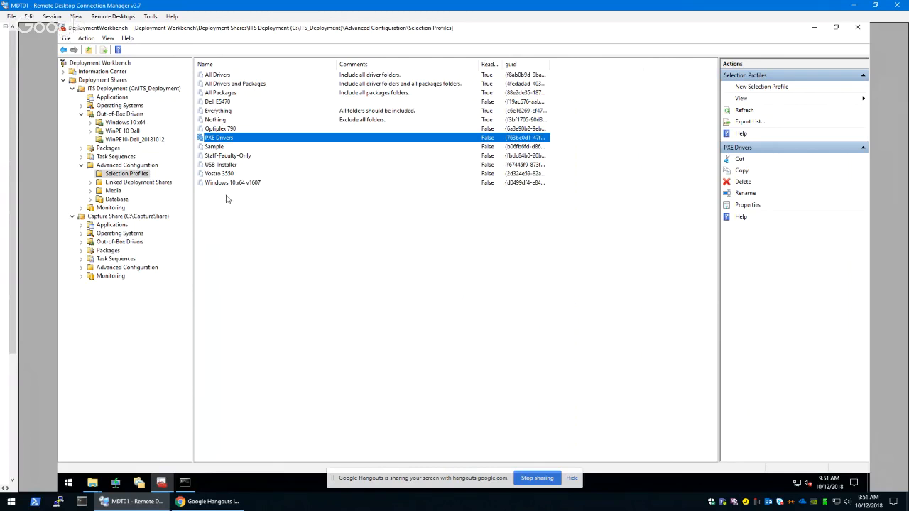
Open the ITS Deployment share's properties, display the x64 Windows PE settings, and select the image description
right_click(132, 91)
left_click(153, 137)
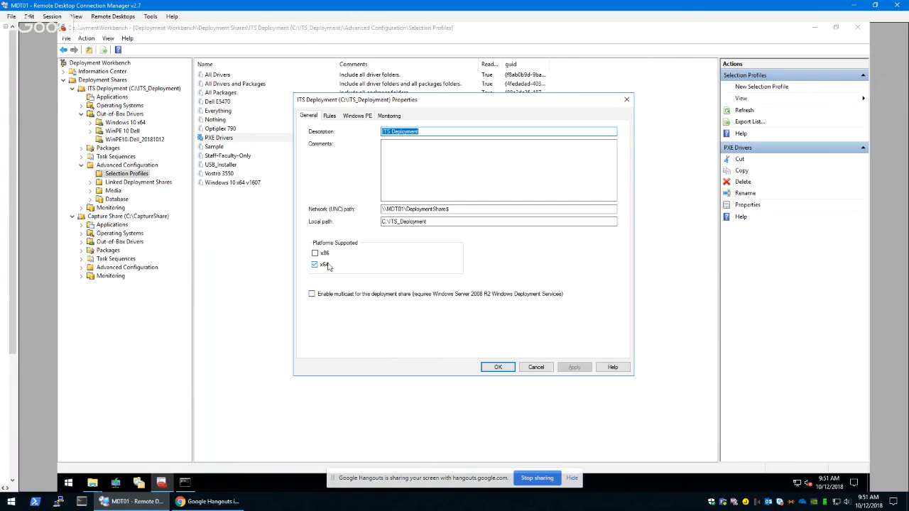
left_click(330, 117)
left_click(353, 118)
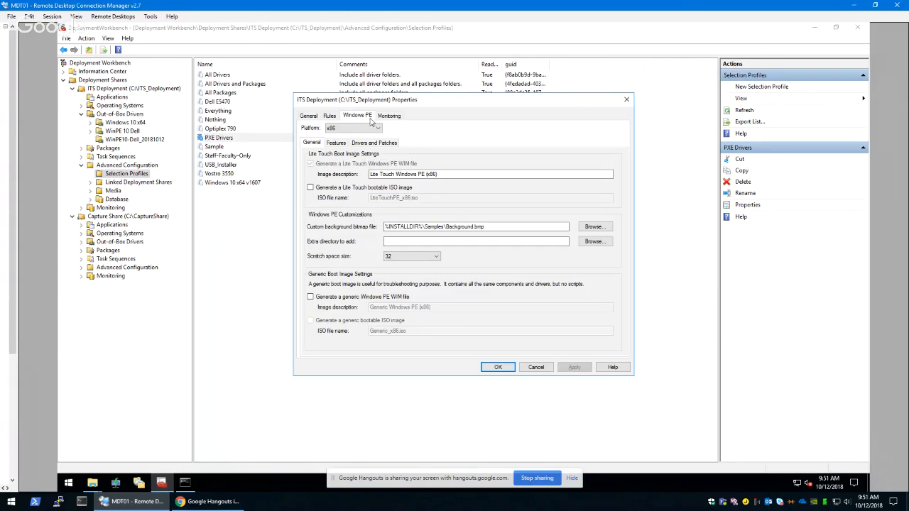
left_click(371, 127)
left_click(342, 144)
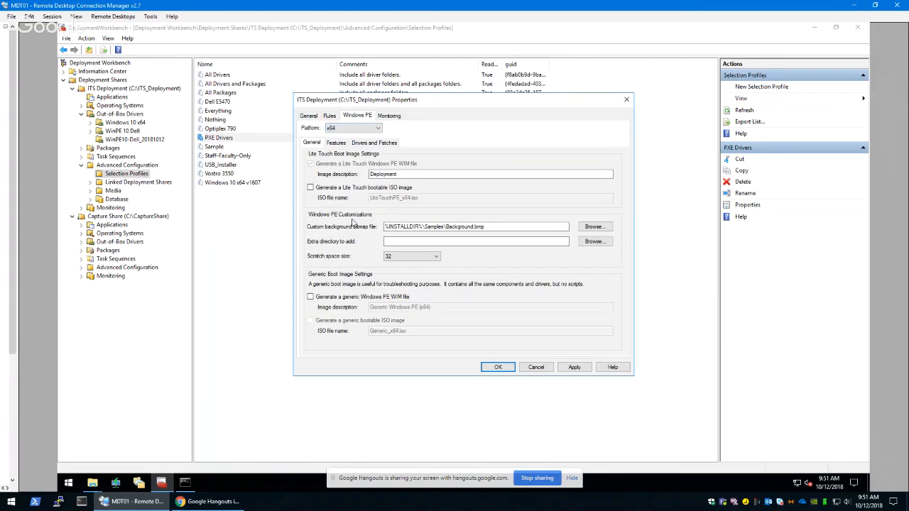
double_click(382, 174)
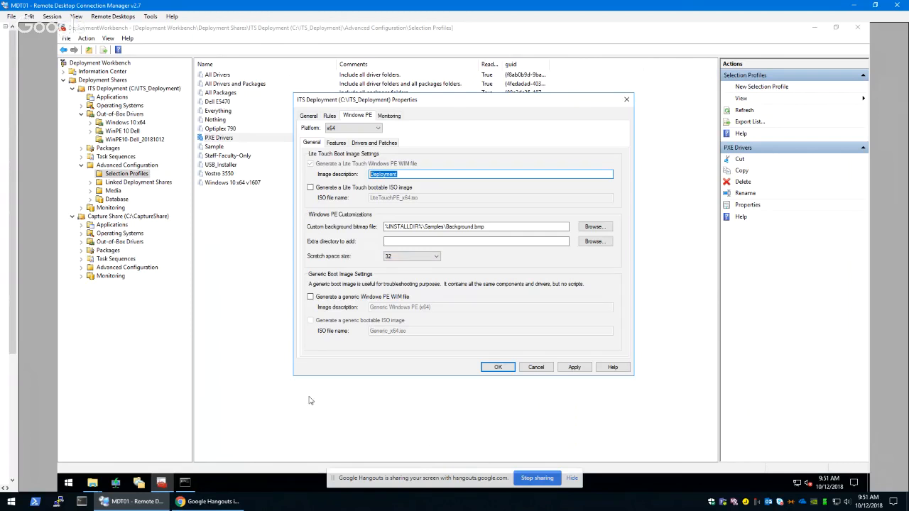
Switch to Windows Deployment Services to look for the server's boot image
left_click(115, 484)
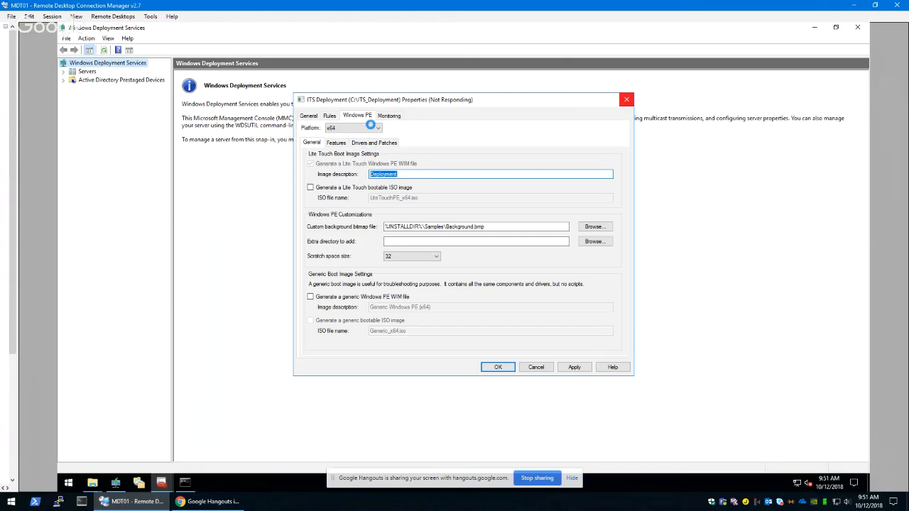
left_click(220, 222)
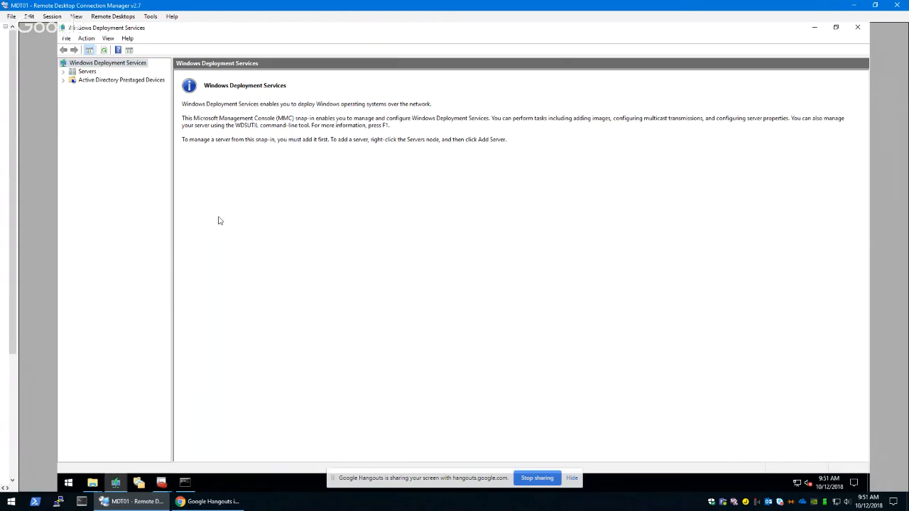
left_click(123, 485)
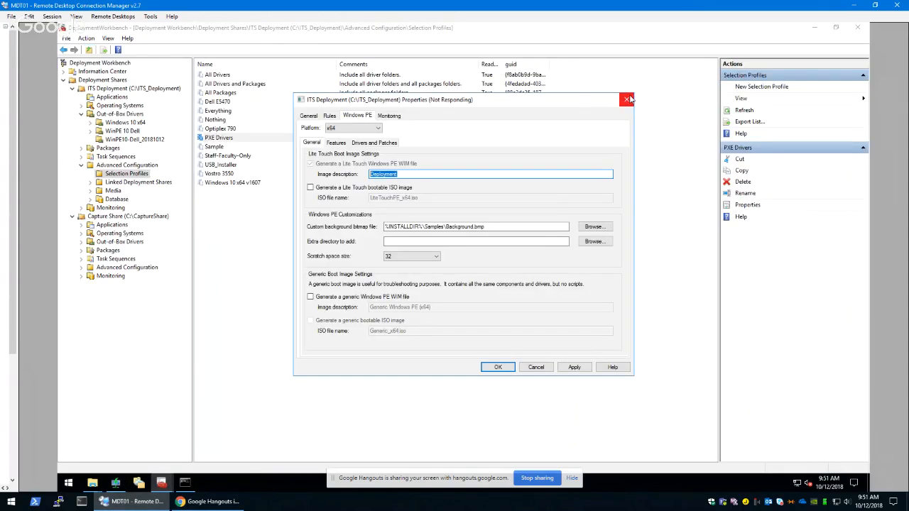
Force the unresponsive Deployment Workbench console to close
left_click(628, 99)
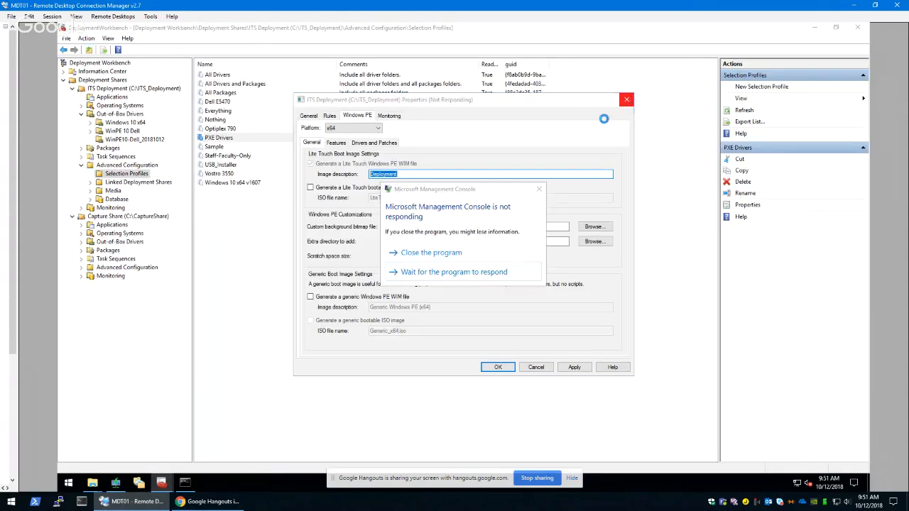
left_click(431, 253)
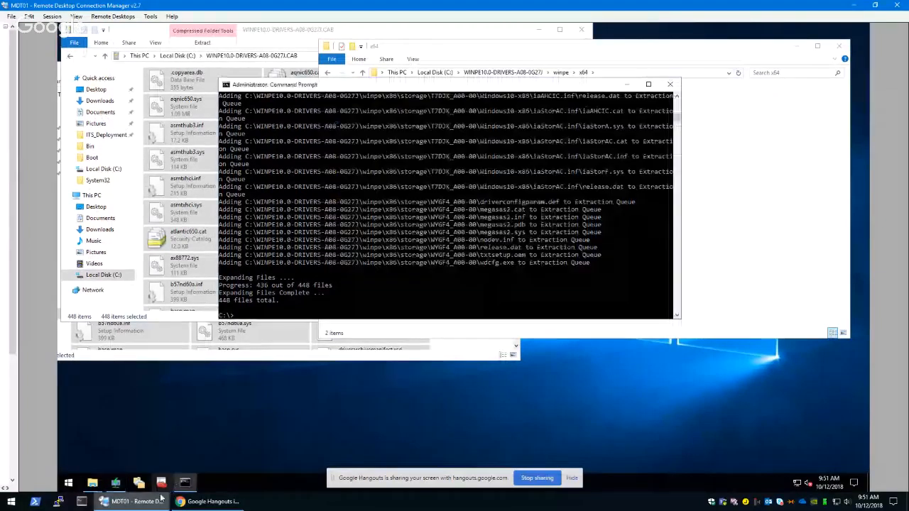
left_click(718, 80)
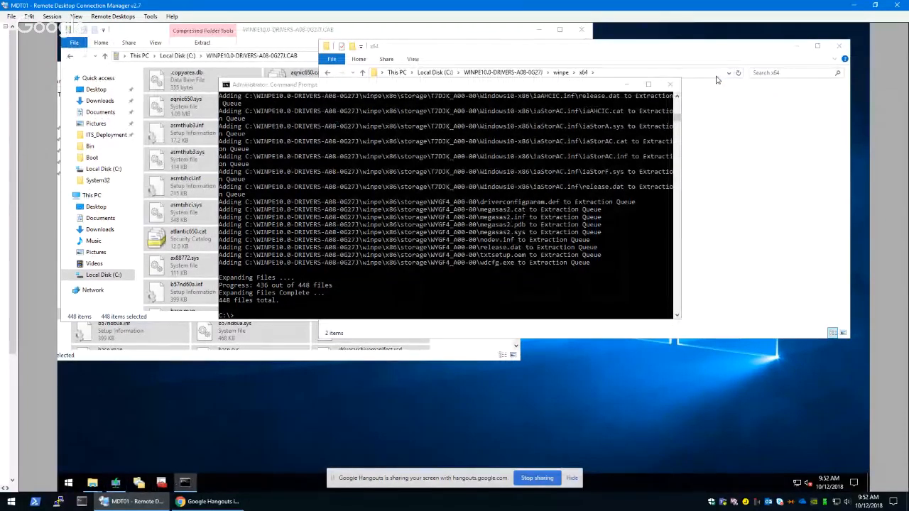
Switch to Windows Deployment Services and expand the MDT01 server node
left_click(116, 483)
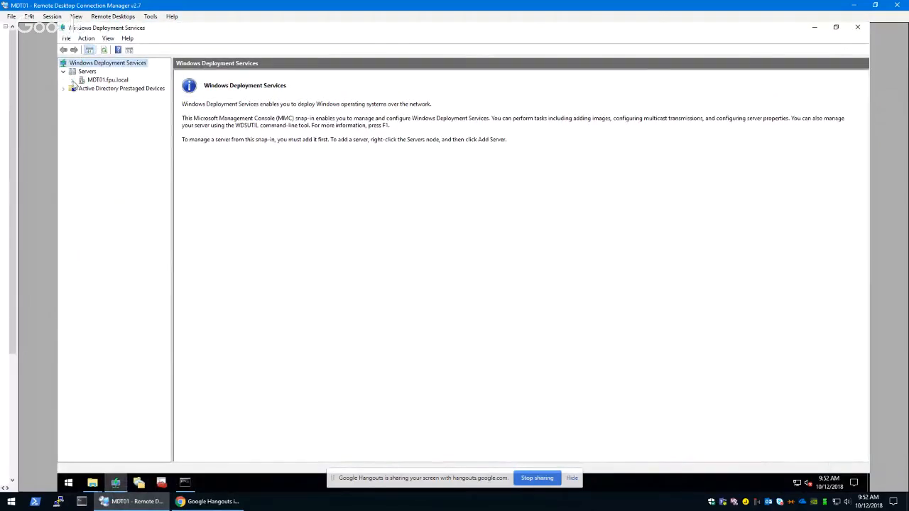
left_click(73, 81)
Relaunch Deployment Workbench and expand Deployment Shares down to the contents of the ITS Deployment share
left_click(169, 484)
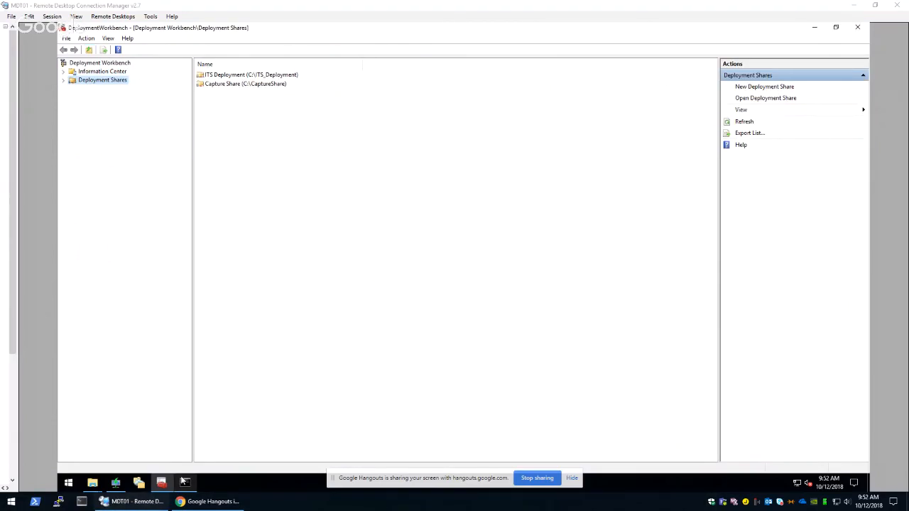
left_click(84, 82)
left_click(64, 80)
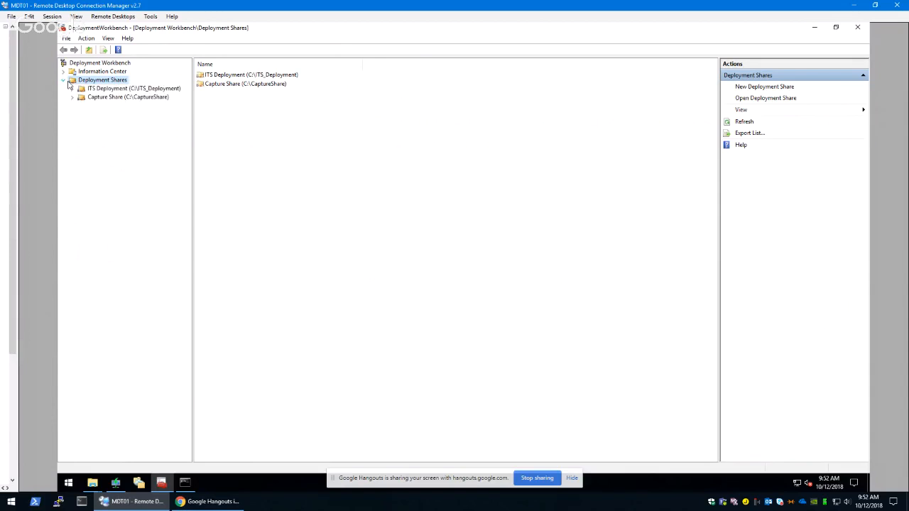
left_click(71, 88)
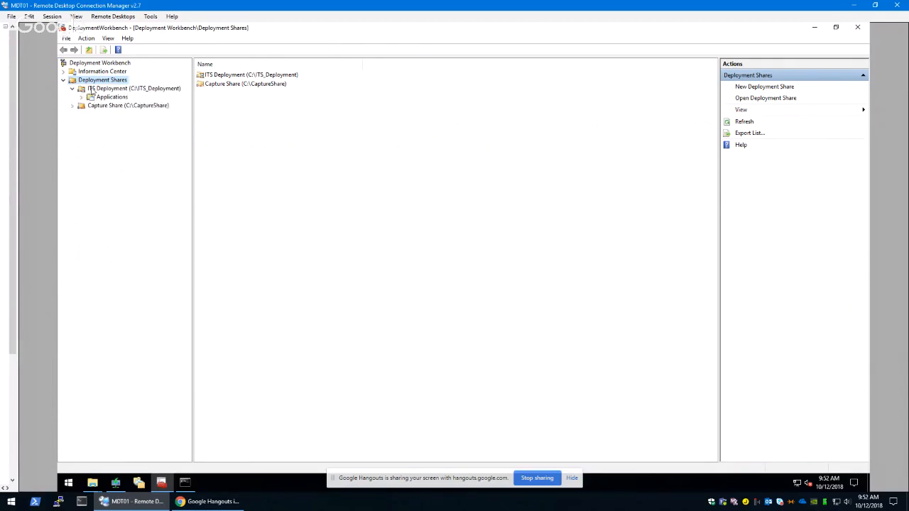
Open the ITS Deployment share's properties and set the Windows PE platform to x64
right_click(92, 88)
left_click(120, 132)
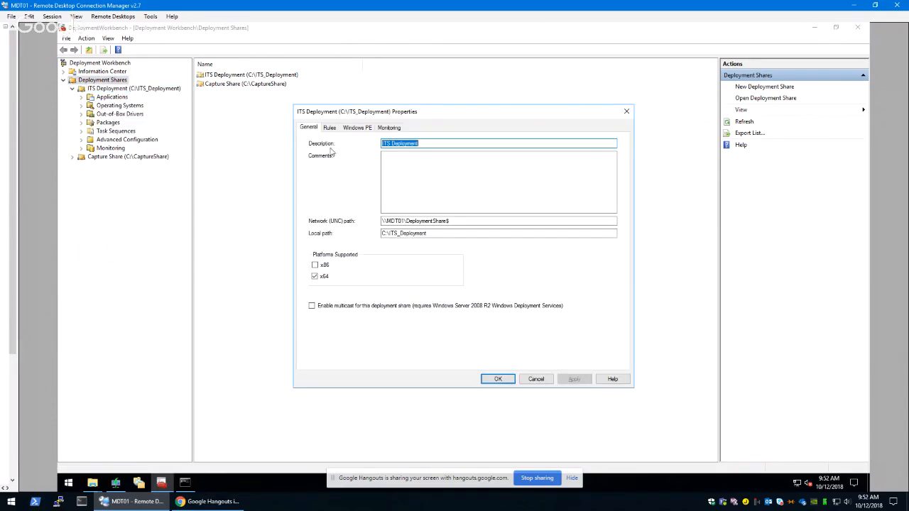
left_click(359, 128)
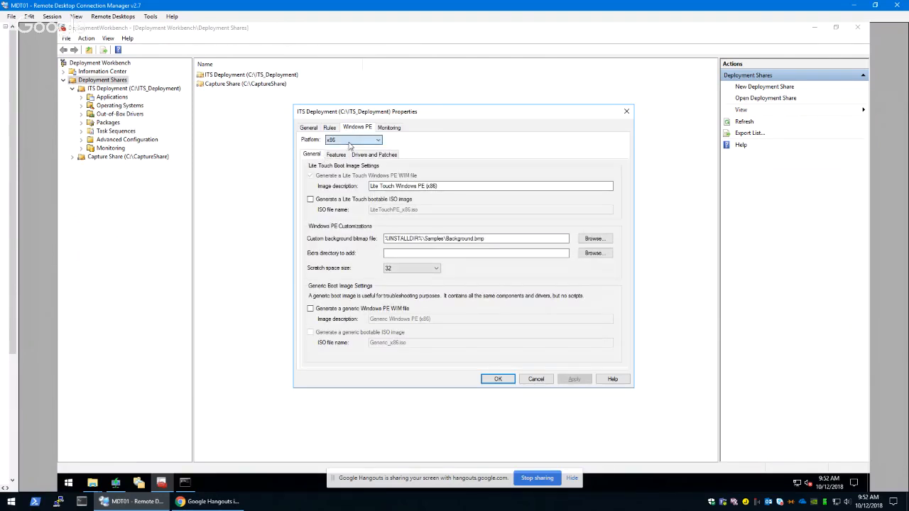
left_click(353, 140)
left_click(338, 155)
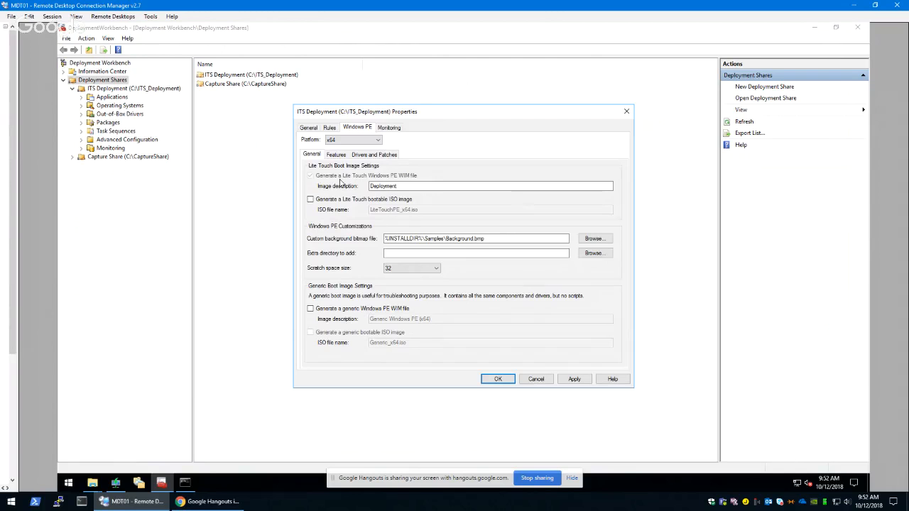
Select PXE Drivers as the selection profile for driver injection into the x64 Windows PE image
left_click(372, 155)
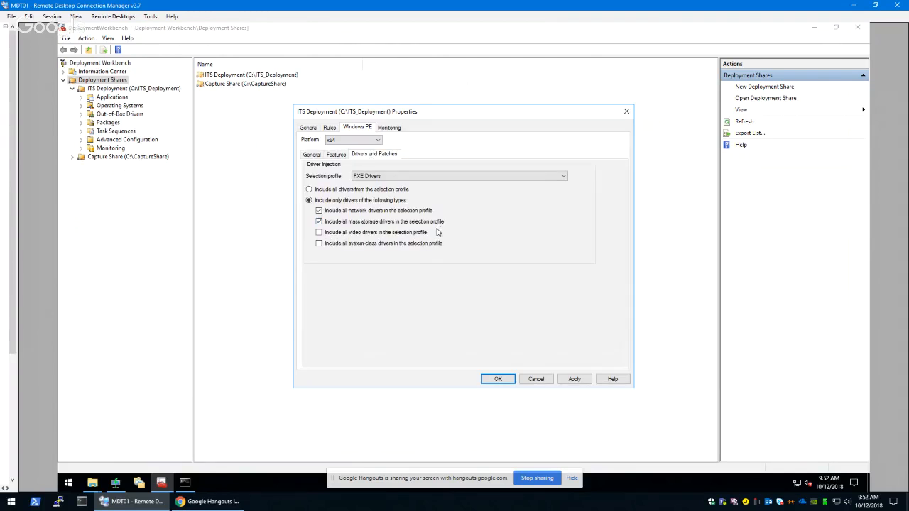
left_click(372, 177)
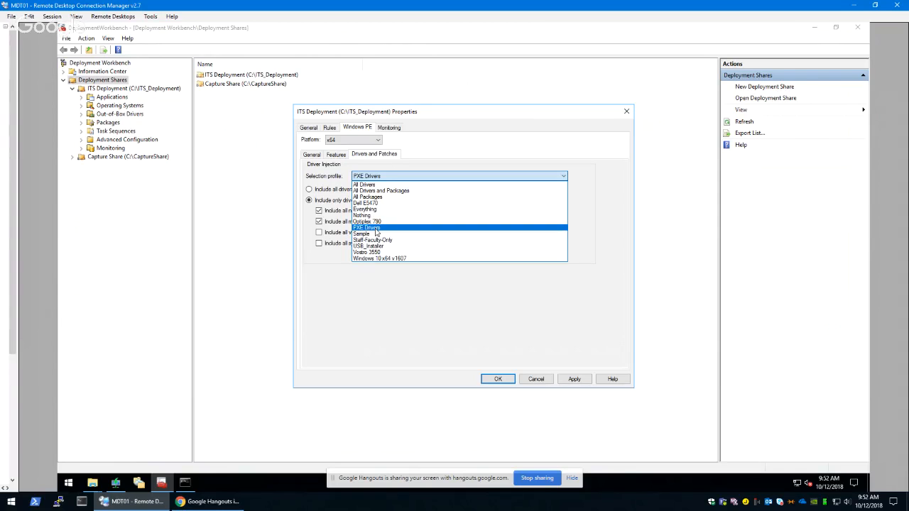
left_click(376, 228)
left_click(398, 177)
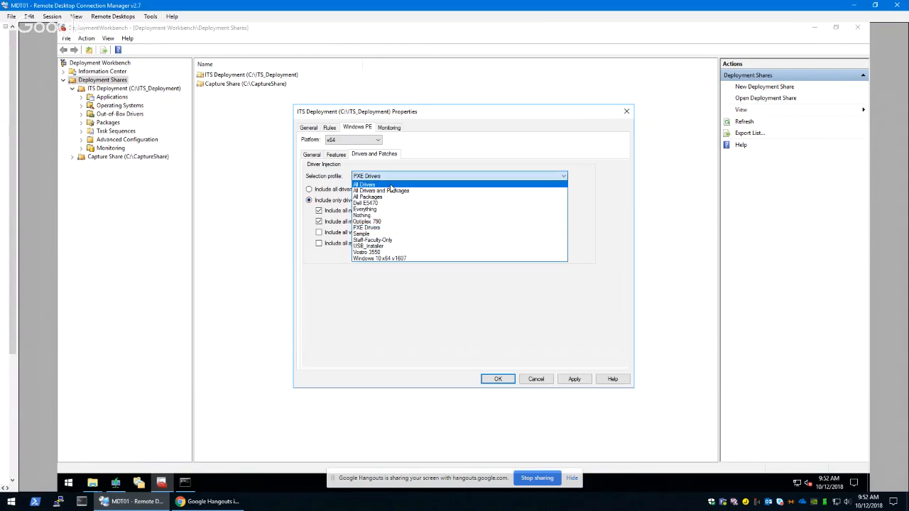
left_click(404, 177)
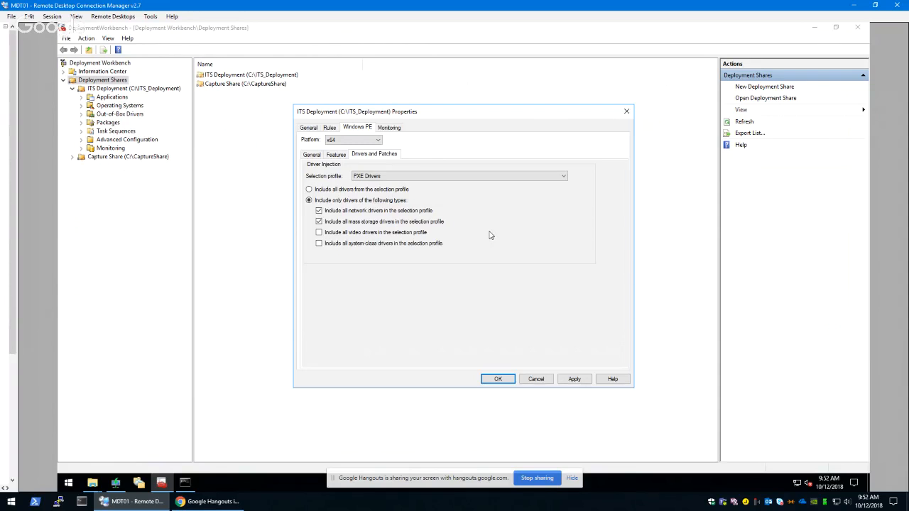
Apply the PXE Drivers selection profile to the x64 boot image and close the ITS Deployment share's properties
left_click(367, 179)
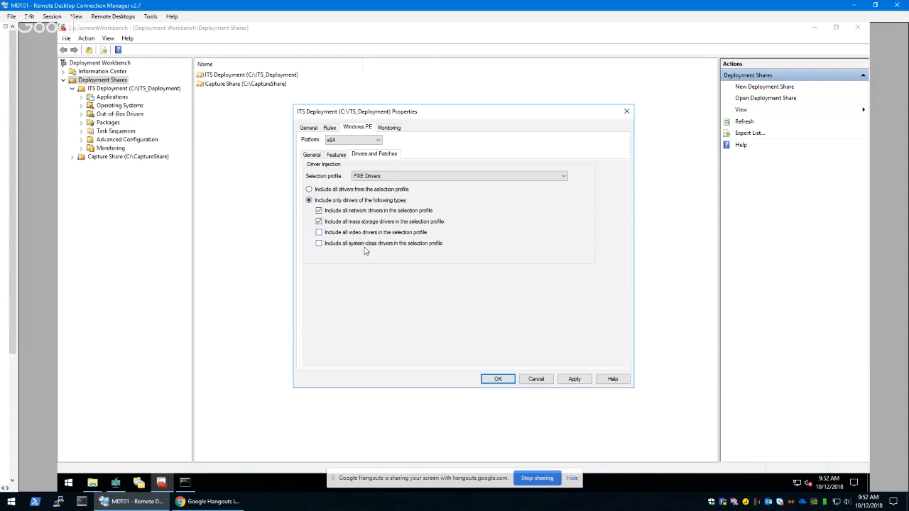
left_click(567, 380)
left_click(493, 379)
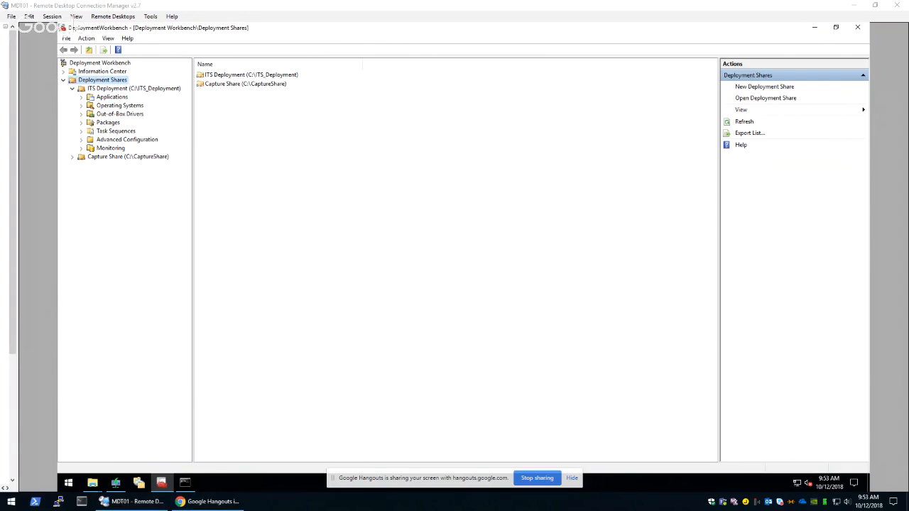
Run an update of the ITS Deployment share with both the Force and Compress options left off
left_click(108, 89)
right_click(111, 91)
left_click(121, 98)
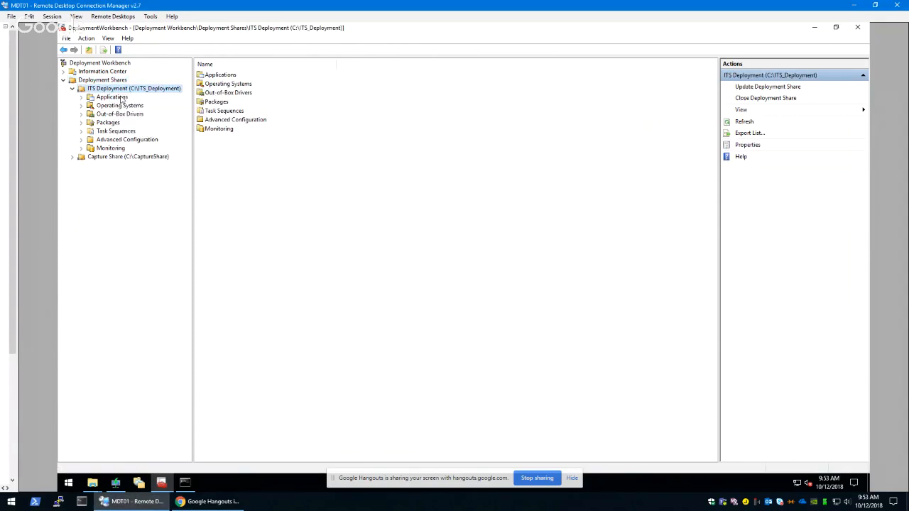
left_click(567, 377)
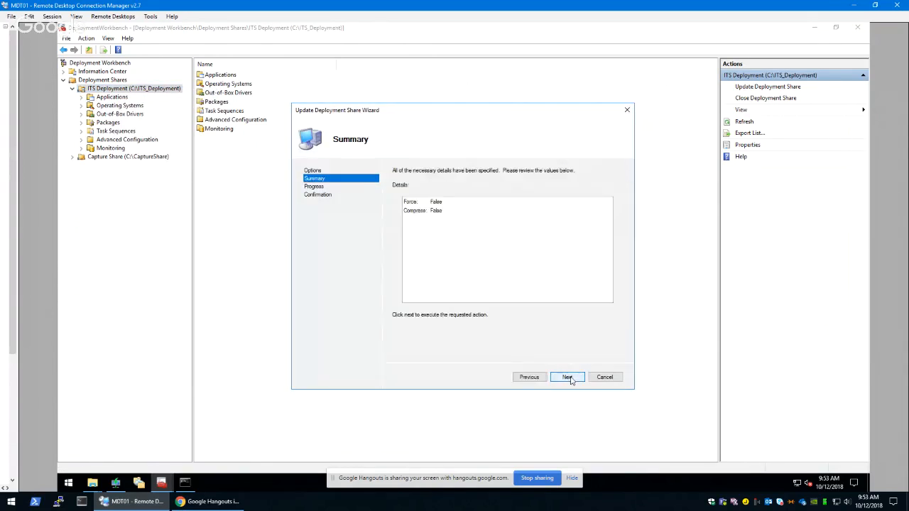
left_click(568, 377)
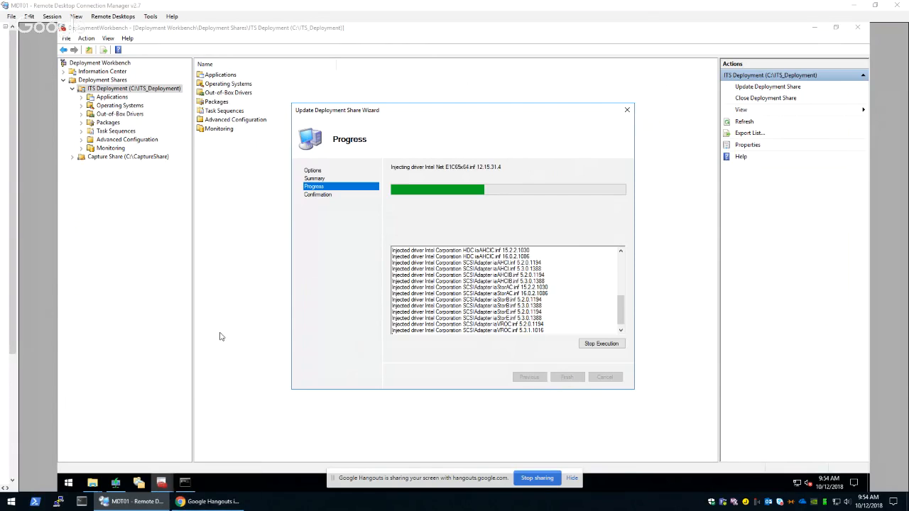
Check the boot images on MDT01 in Windows Deployment Services and the actions available for the Deployment image
left_click(185, 483)
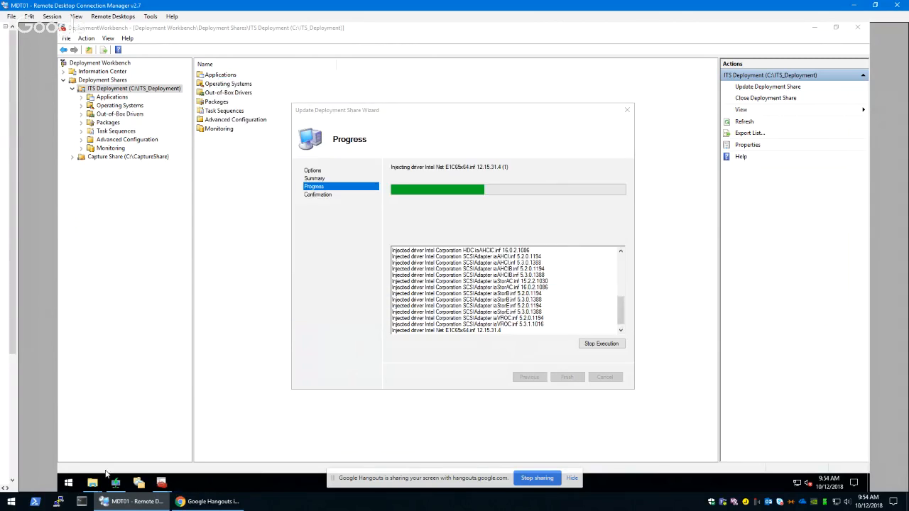
left_click(124, 488)
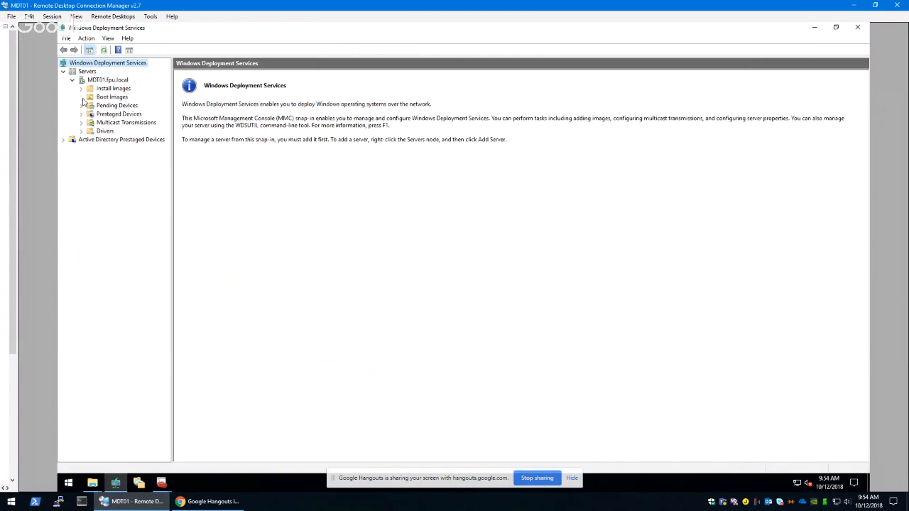
left_click(106, 98)
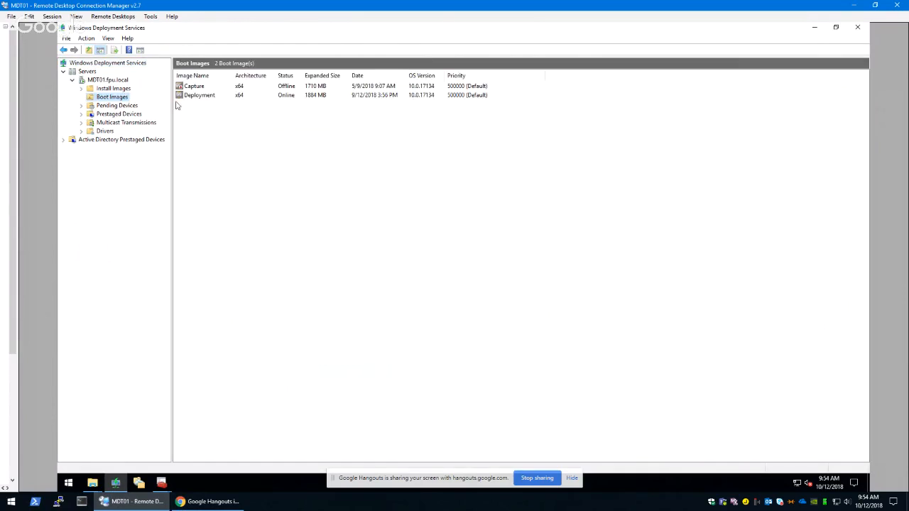
right_click(182, 100)
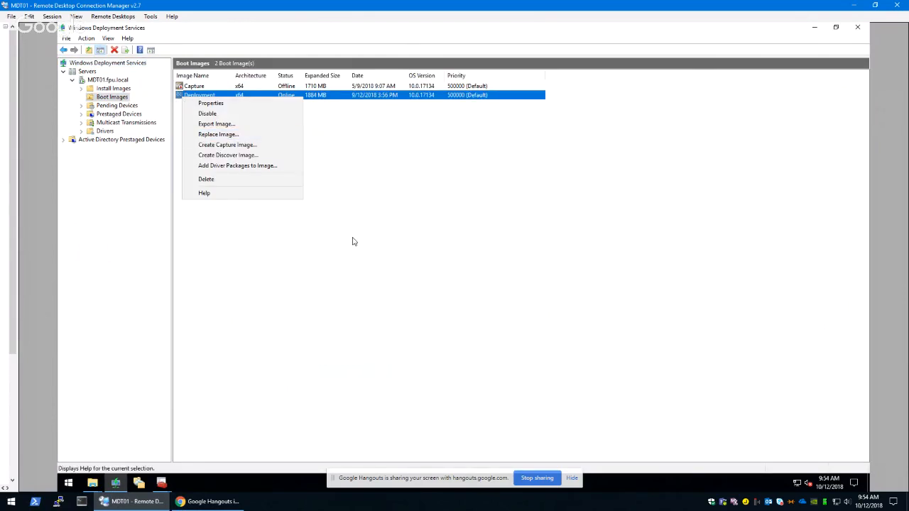
left_click(429, 231)
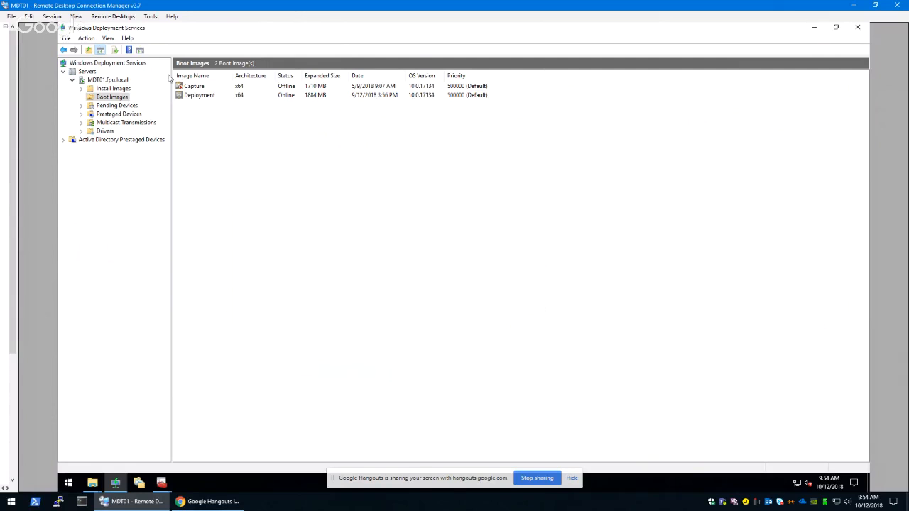
left_click(816, 30)
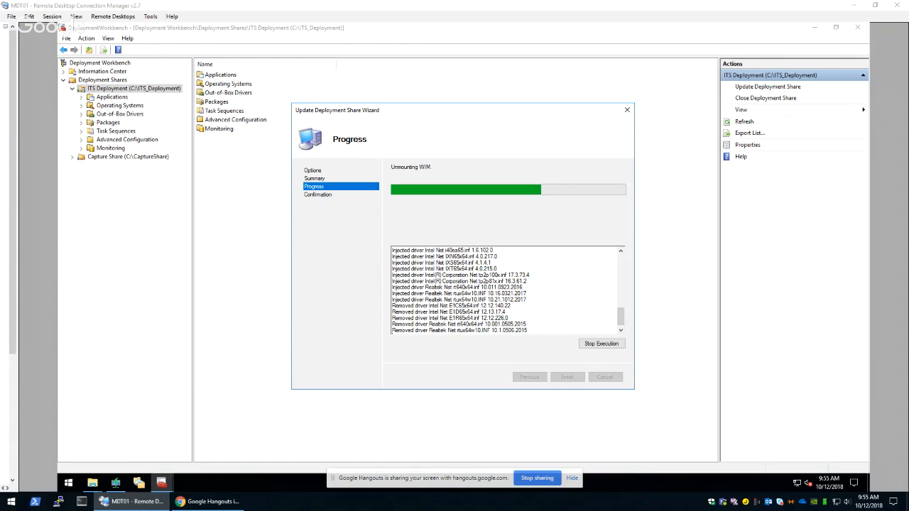
Finish and close the deployment share update once the boot image has been processed
left_click(466, 121)
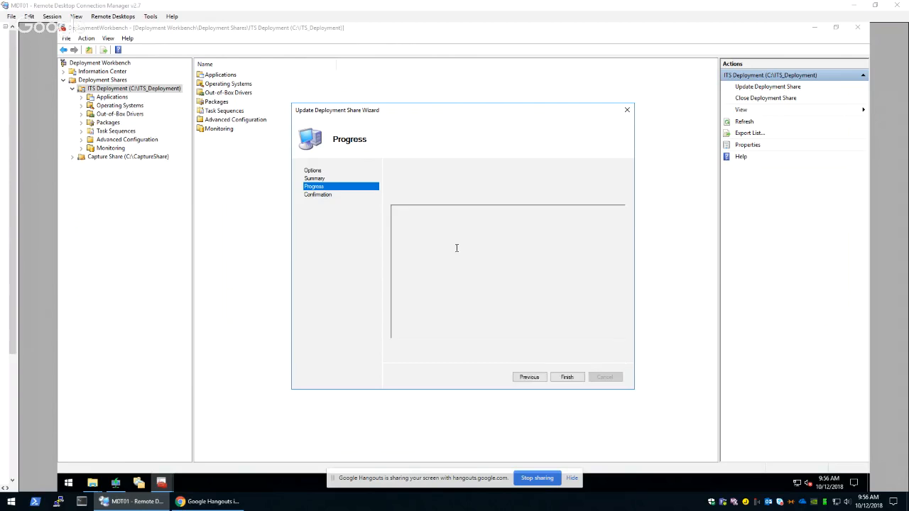
left_click(567, 377)
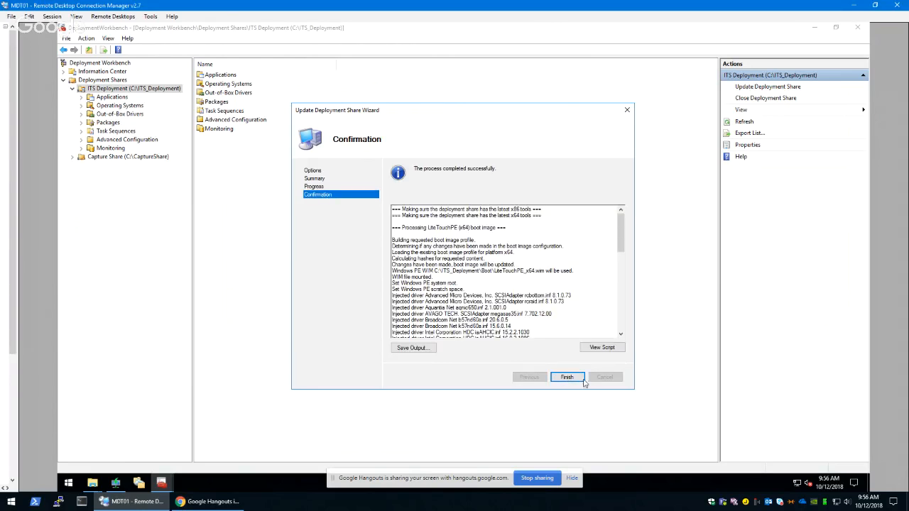
left_click(567, 378)
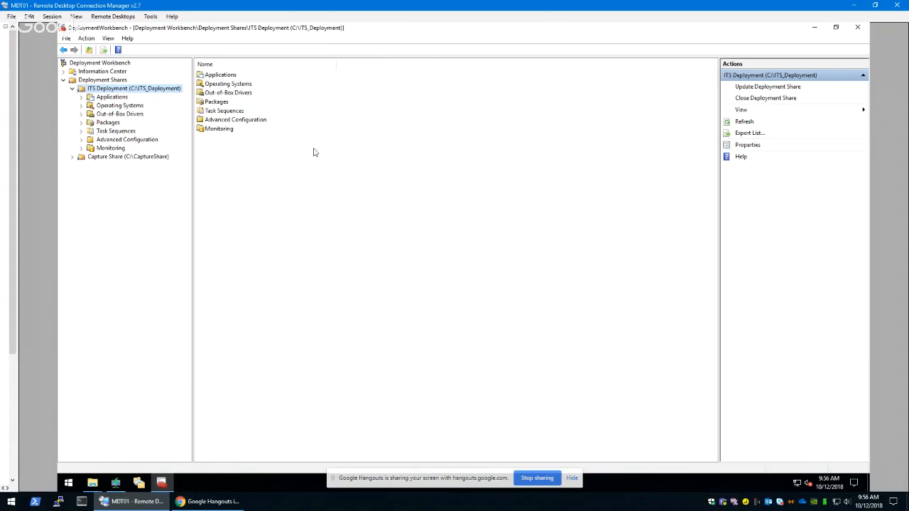
Switch to Windows Deployment Services and choose LiteTouchPE_x64.wim from C:\ITS_Deployment\Boot as the replacement for the Deployment boot image
left_click(116, 483)
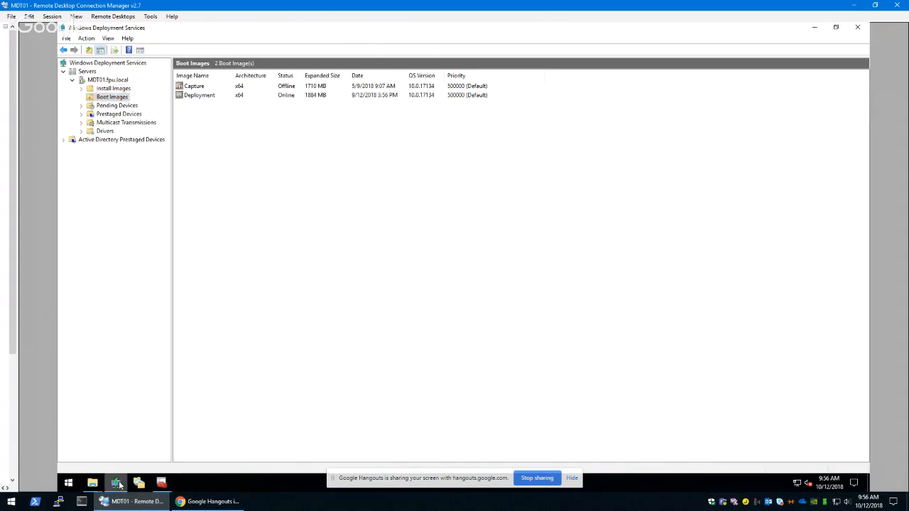
right_click(199, 99)
left_click(234, 132)
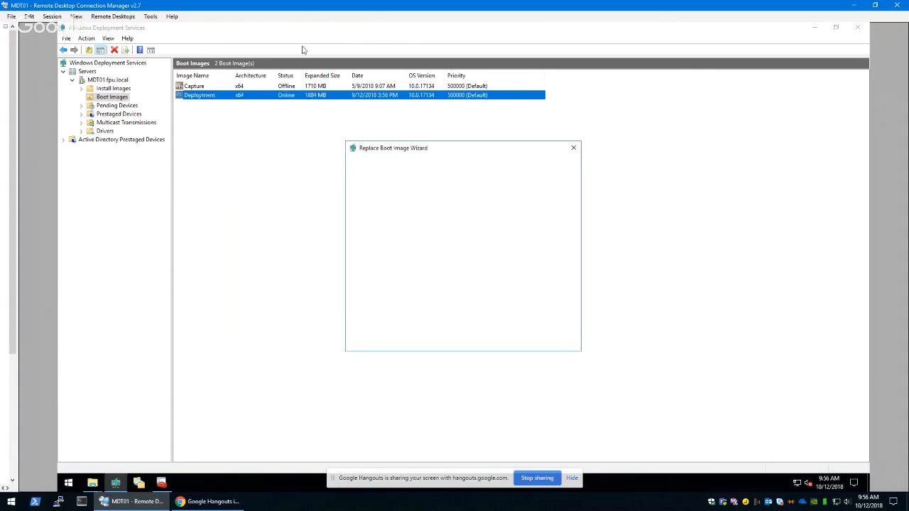
left_click(534, 226)
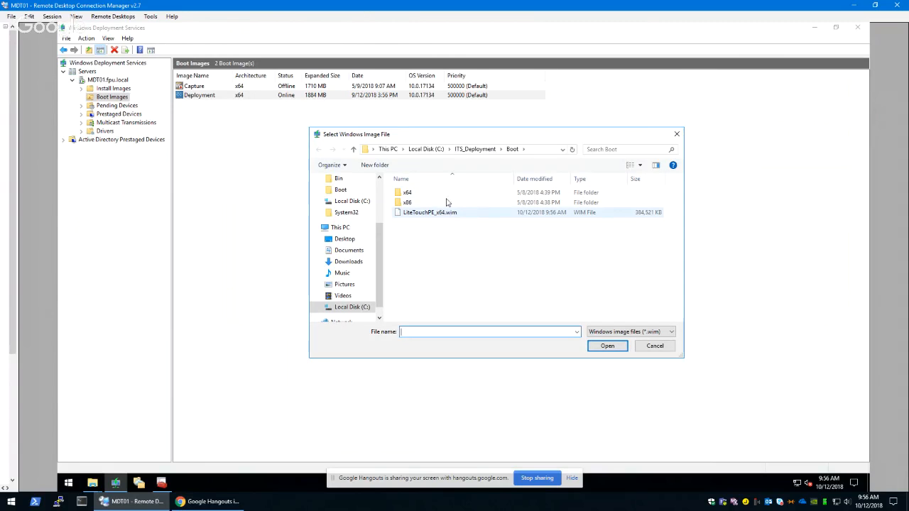
left_click(470, 149)
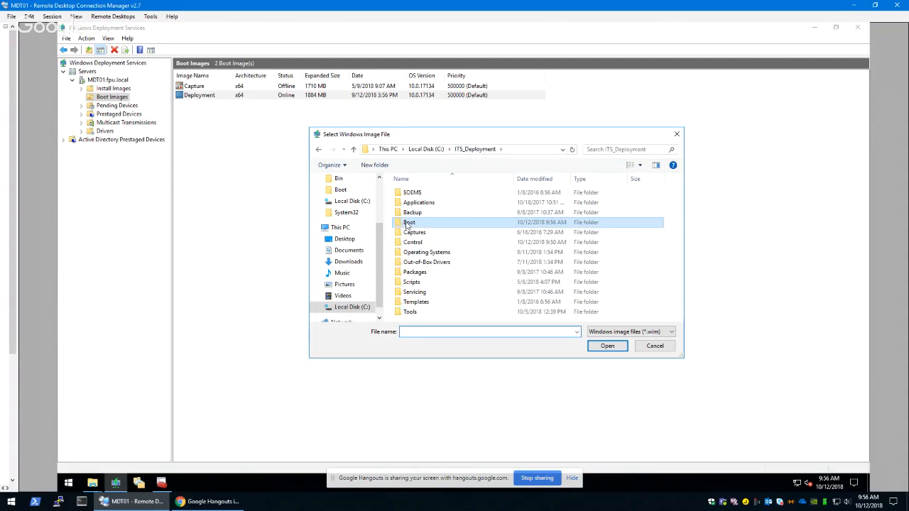
double_click(408, 221)
left_click(413, 213)
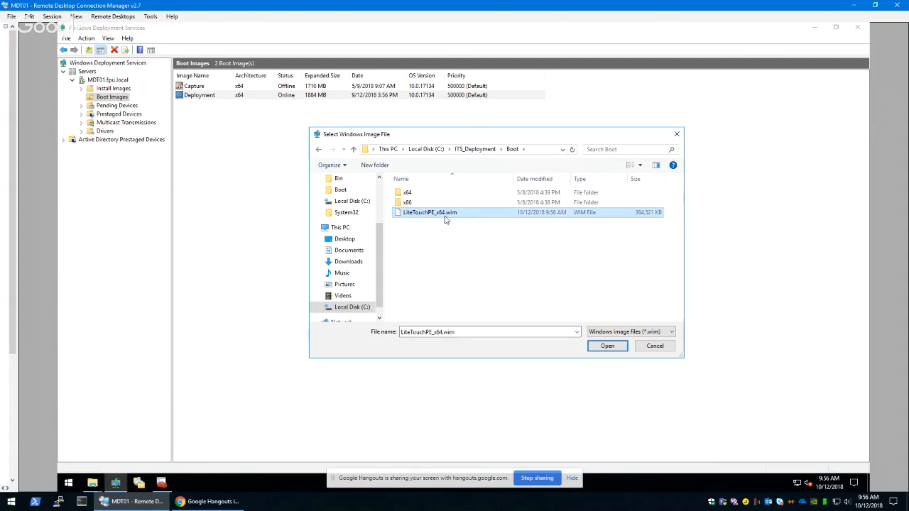
left_click(608, 347)
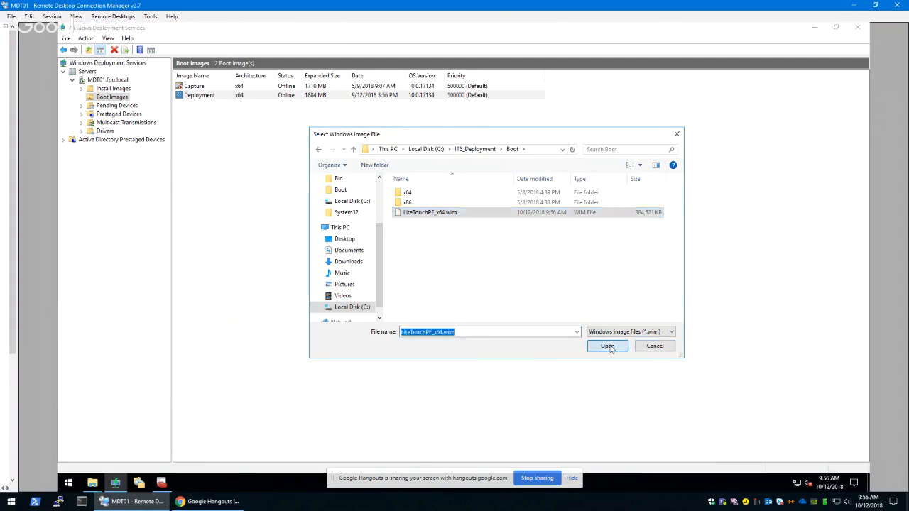
Complete the boot image replacement using the x64 Deployment image in the chosen file
left_click(519, 342)
left_click(518, 342)
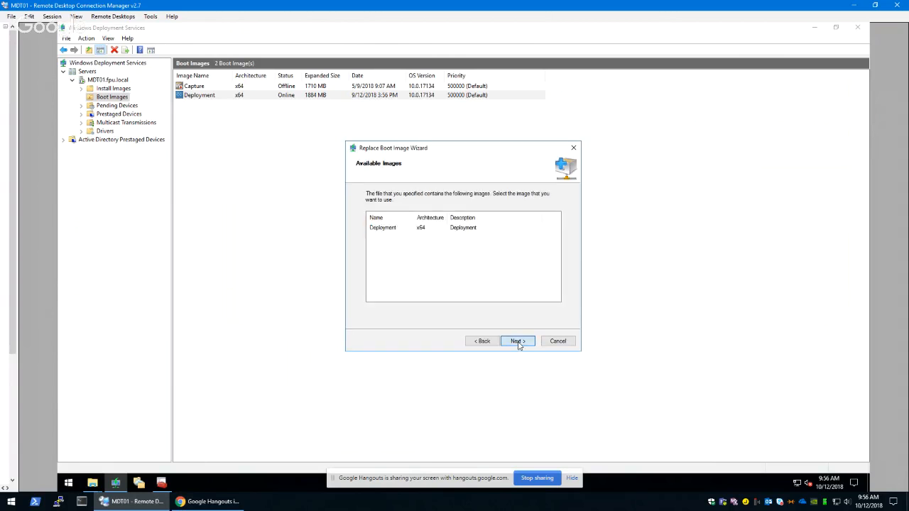
left_click(518, 342)
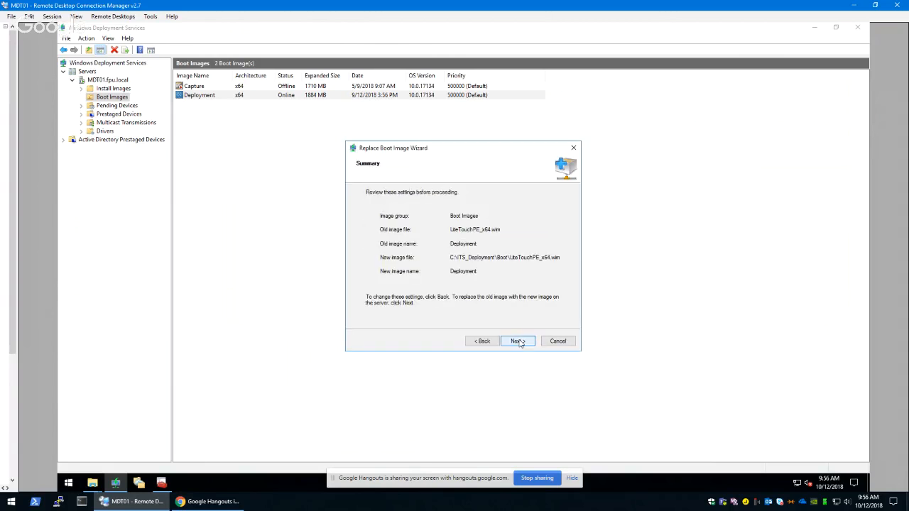
left_click(519, 341)
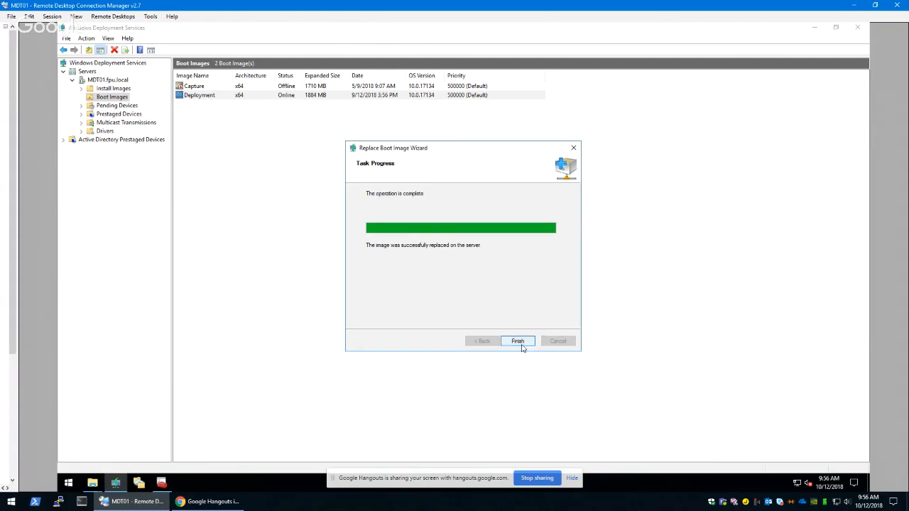
left_click(518, 342)
Restart the Windows Deployment Services server MDT01 and dismiss the resulting message
right_click(101, 80)
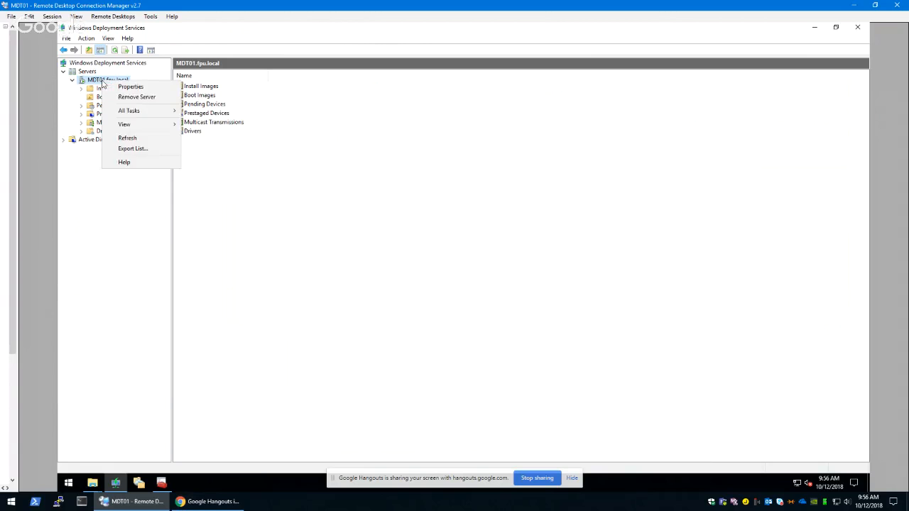
mouse_move(156, 115)
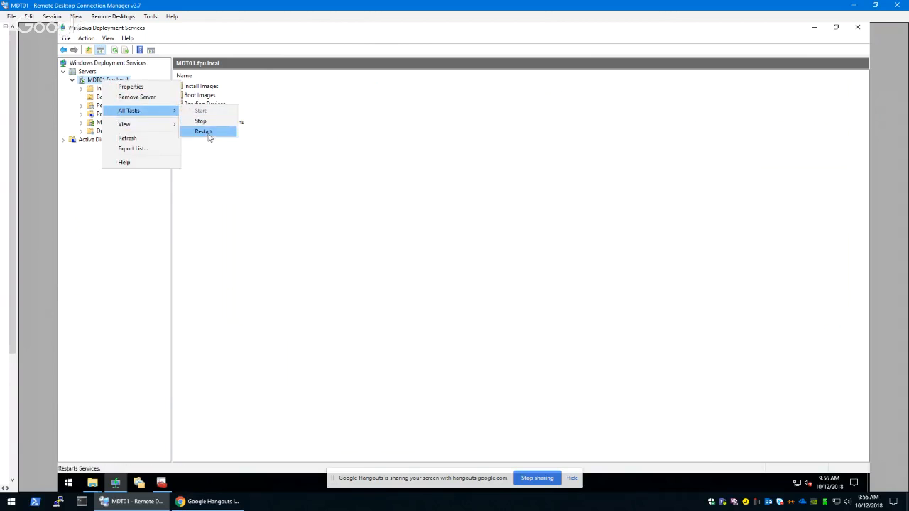
left_click(206, 132)
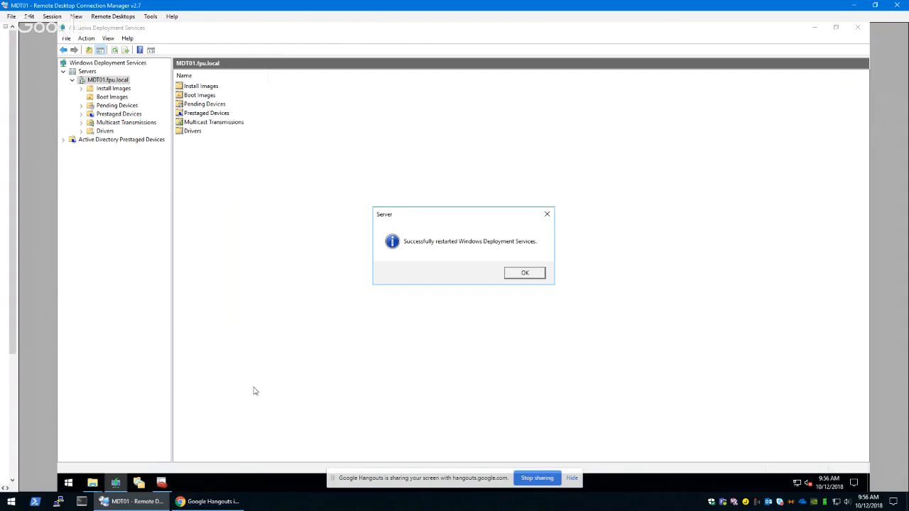
left_click(529, 274)
Switch to Hyper-V Manager and open a connection to the Win10 virtual machine on host FPU05734
left_click(10, 502)
left_click(177, 376)
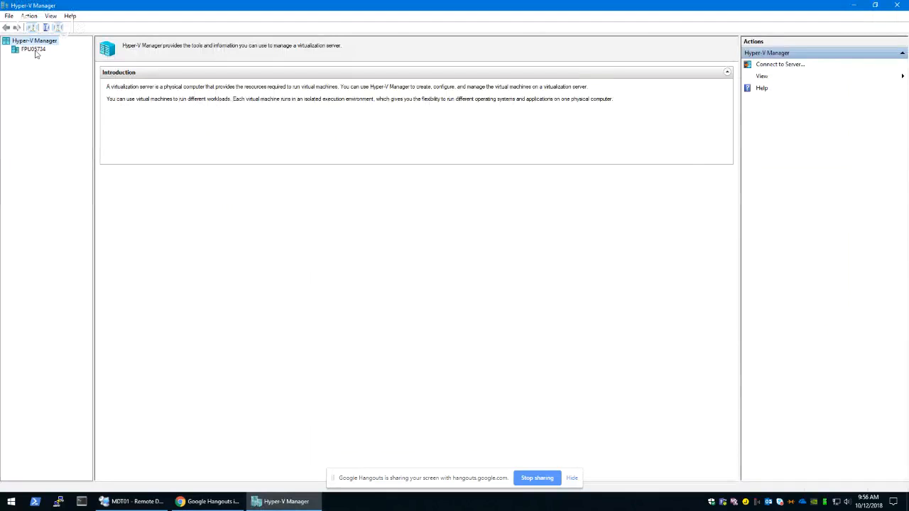
left_click(34, 50)
left_click(121, 77)
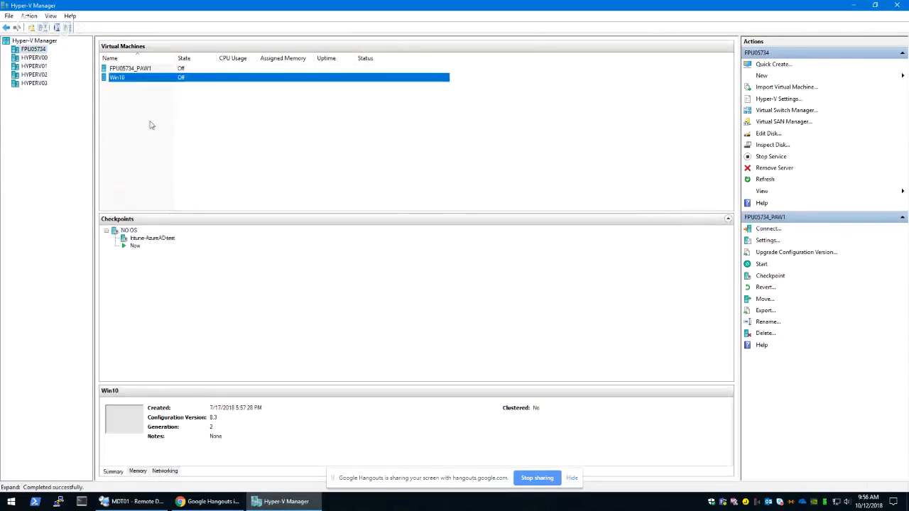
right_click(128, 78)
left_click(152, 82)
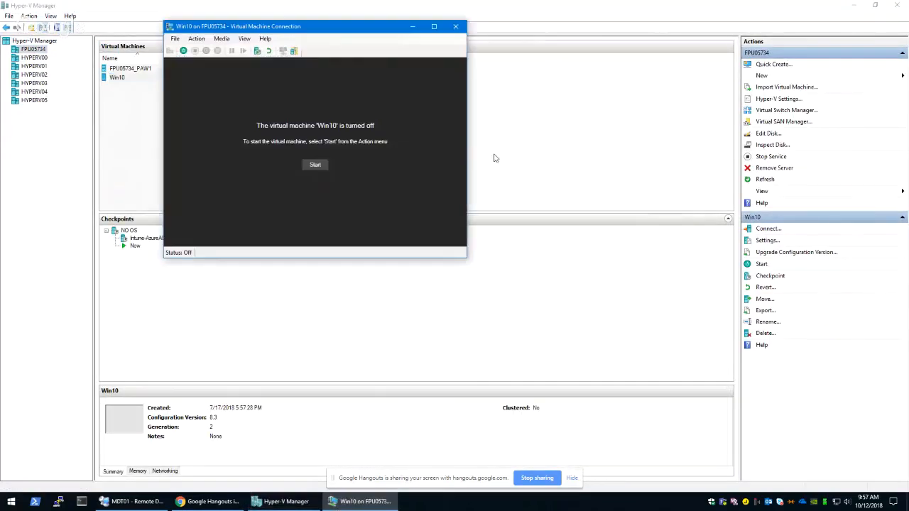
Start the Win10 virtual machine, let it PXE boot into the deployment environment, and minimise its connection window
left_click(313, 164)
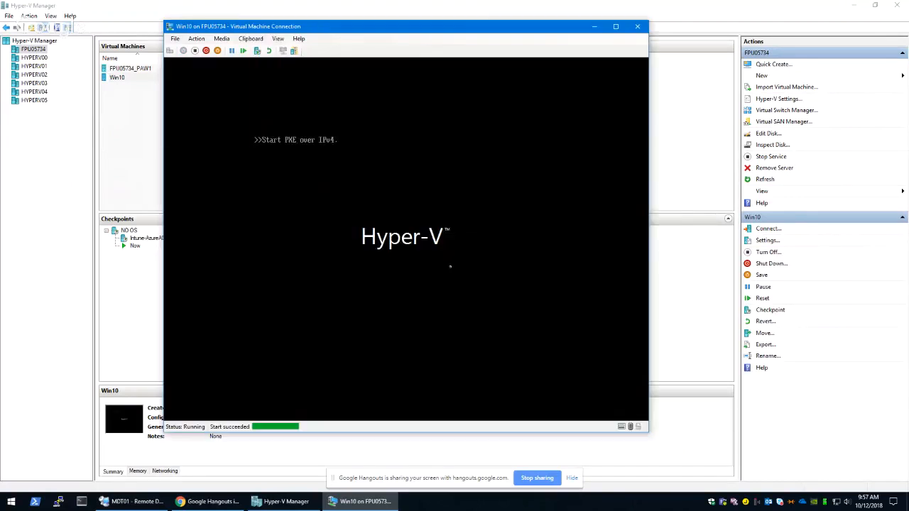
left_click_drag(355, 31, 320, 44)
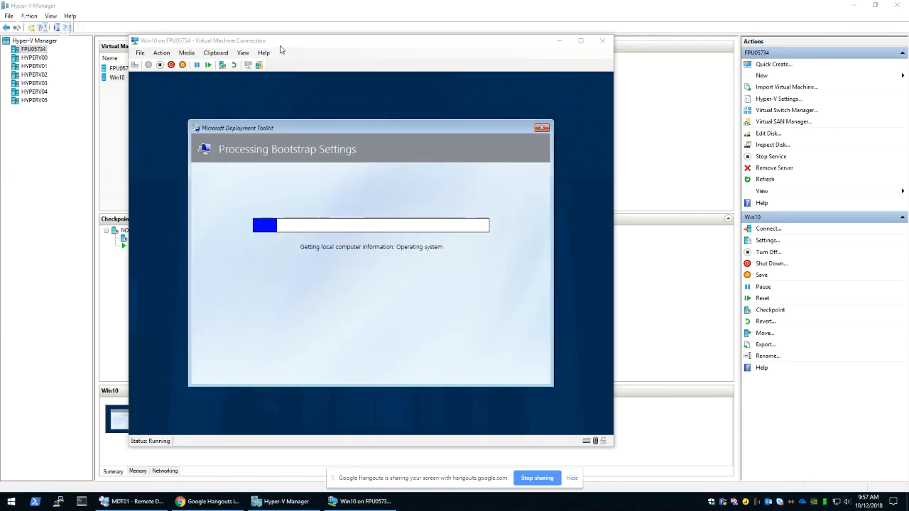
left_click(559, 41)
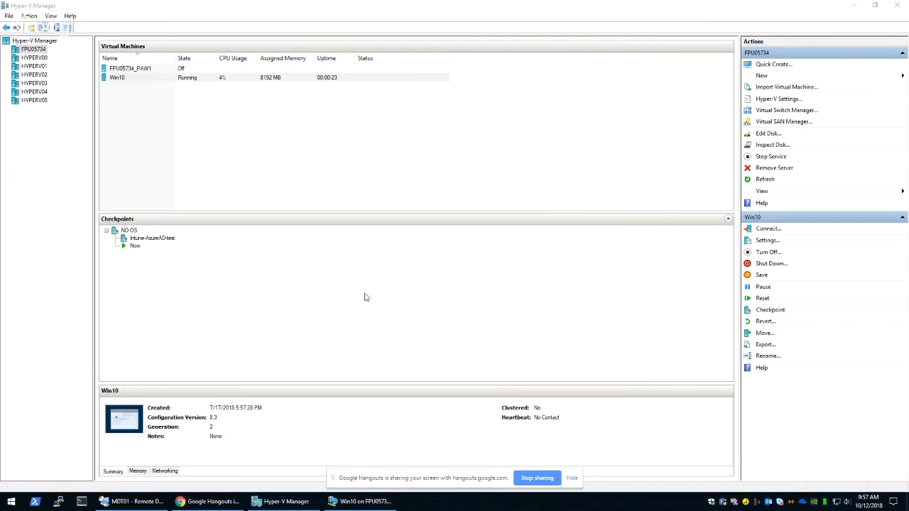